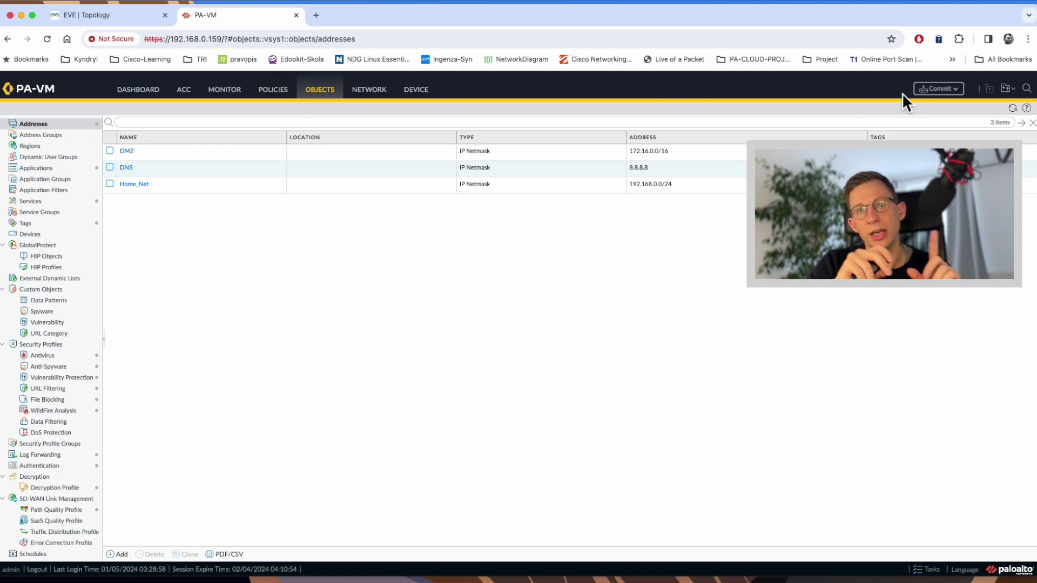
# In the Commit dialog, expand policy-and-objects and preview the DMZ change with 10 lines of context.
pyautogui.click(948, 92)
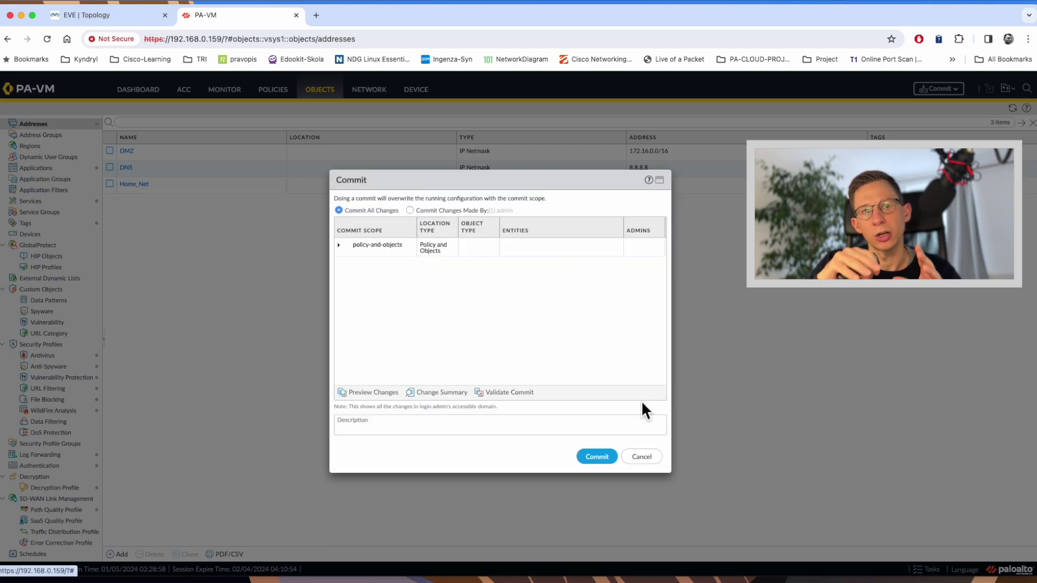
pyautogui.click(339, 245)
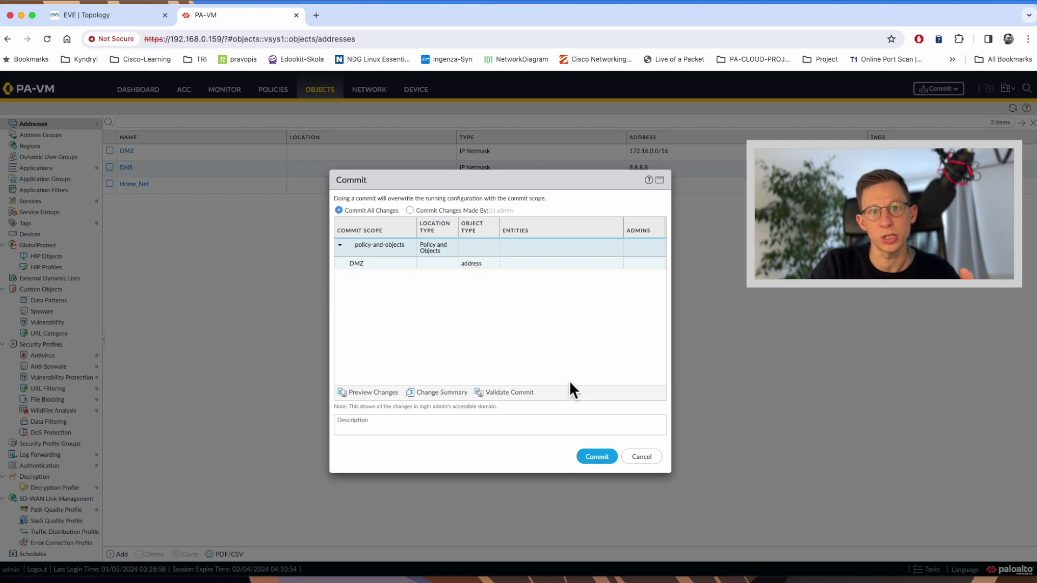
pyautogui.click(375, 395)
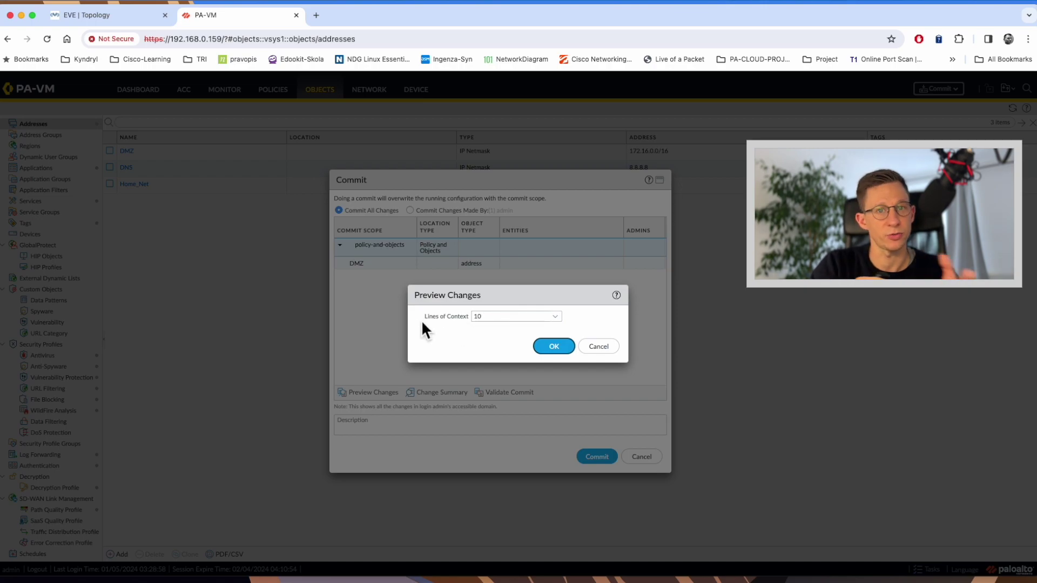
pyautogui.click(555, 319)
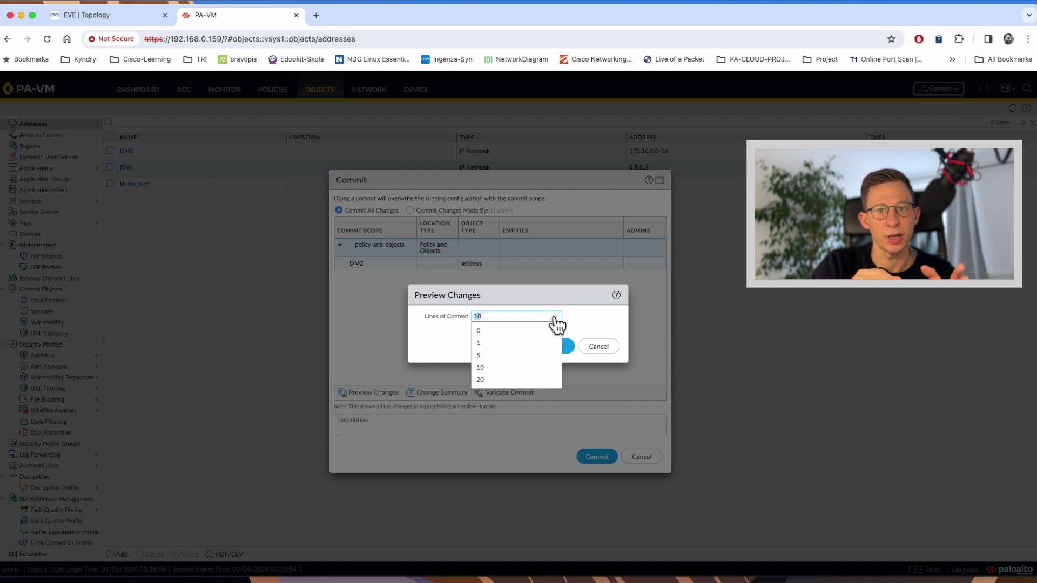
pyautogui.click(436, 329)
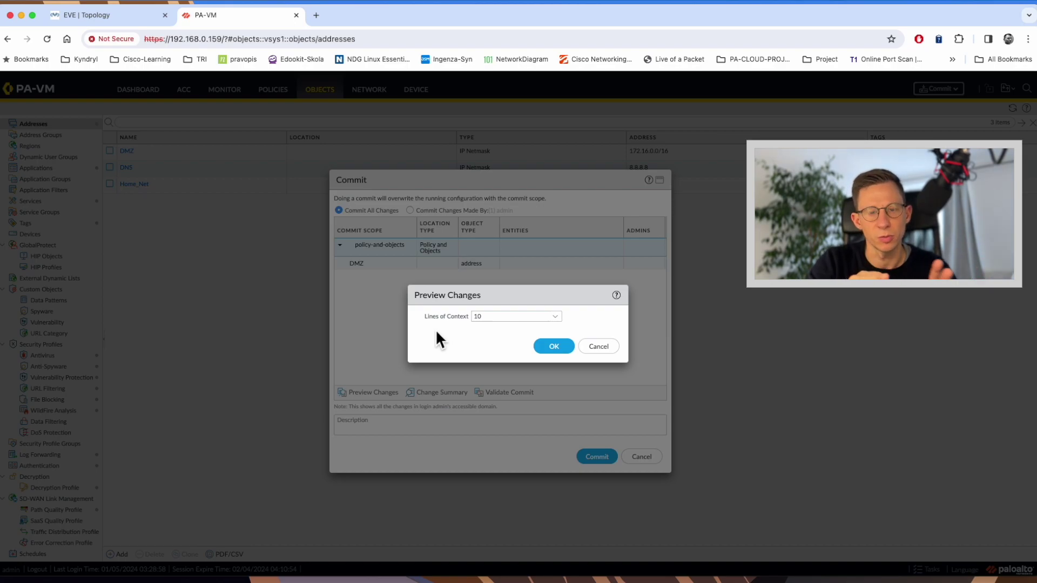
pyautogui.click(553, 343)
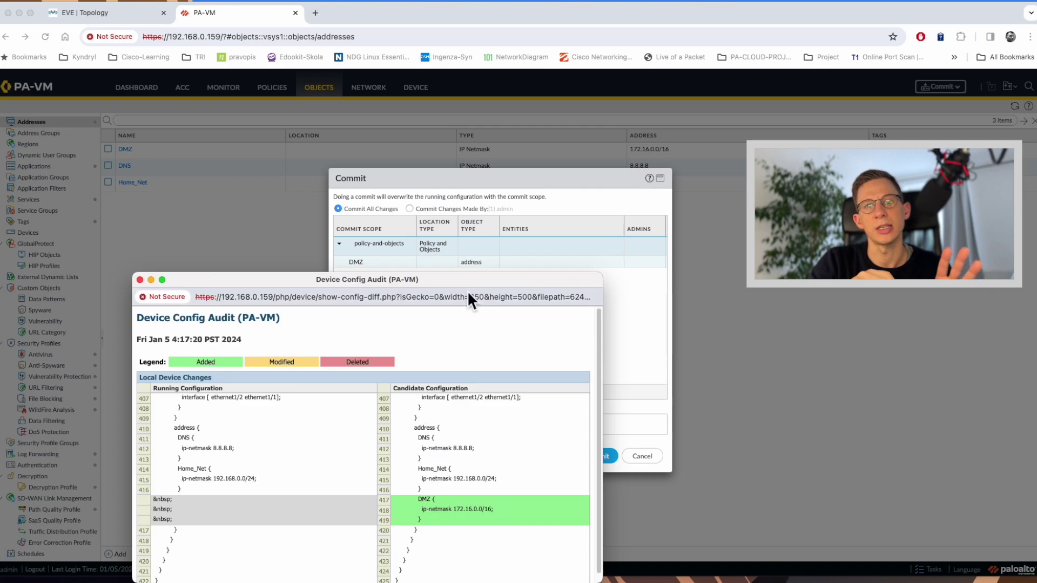
# Move the config diff aside to read the added DMZ 172.16.0.0/16 address, then close it.
pyautogui.moveTo(467, 291); pyautogui.dragTo(598, 174)
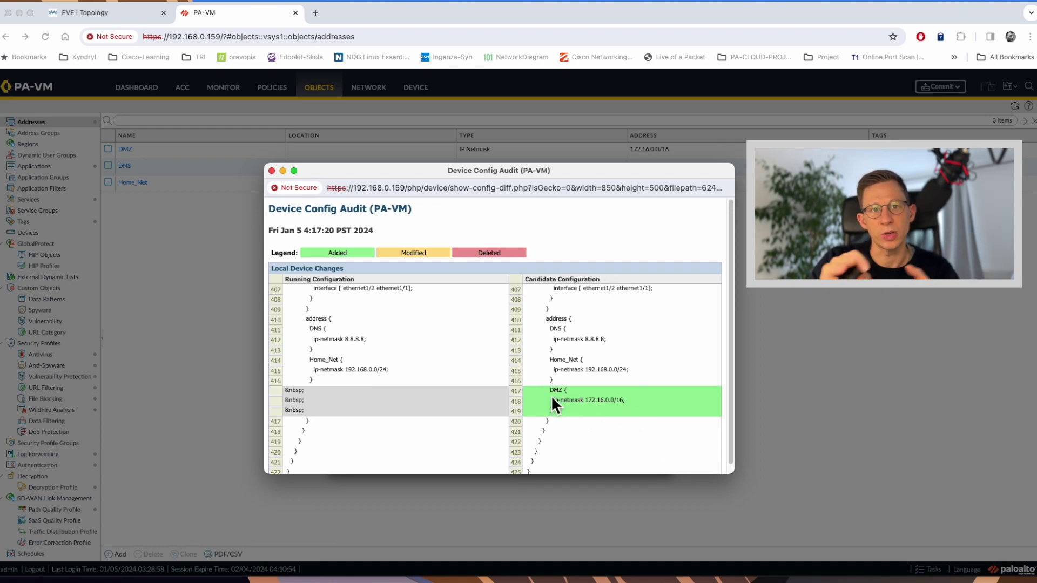
pyautogui.press('super+w')
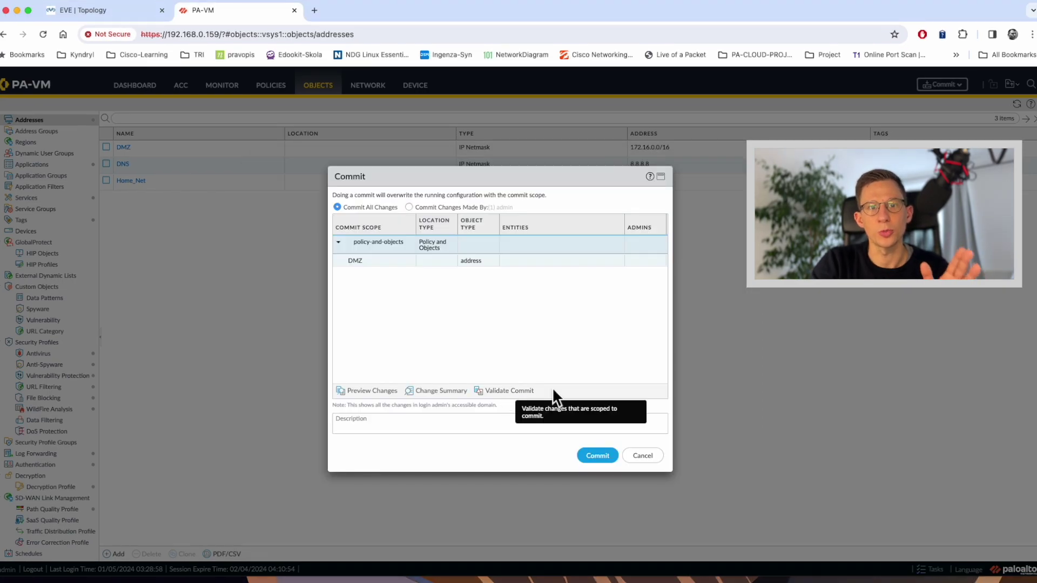
# Run Validate Commit on the pending DMZ change until it reports Successful.
pyautogui.click(552, 388)
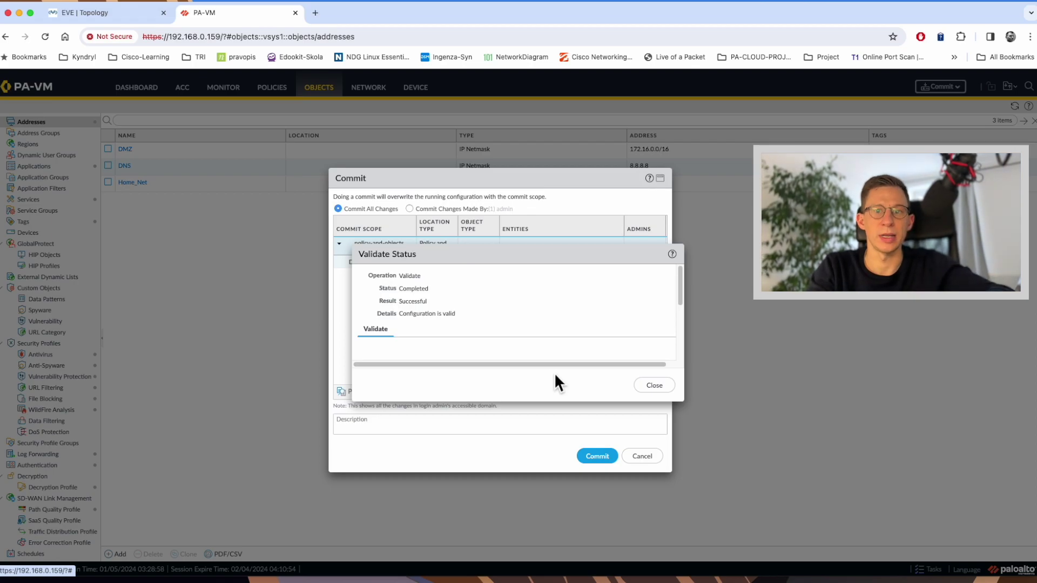
# Dismiss the validation result, review the Change Summary listing DMZ as a new Address, and close it.
pyautogui.press('Escape')
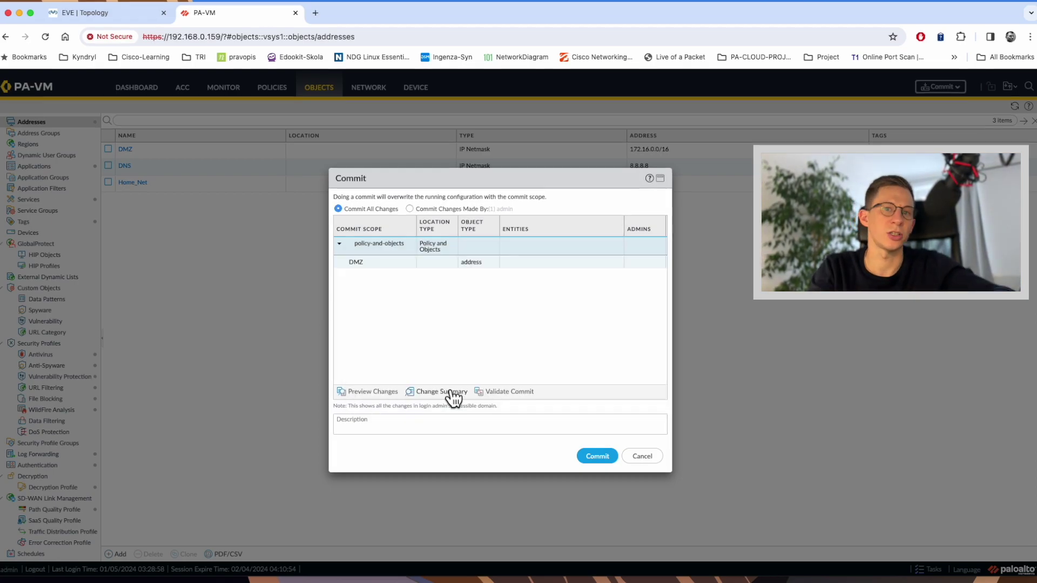
pyautogui.click(435, 392)
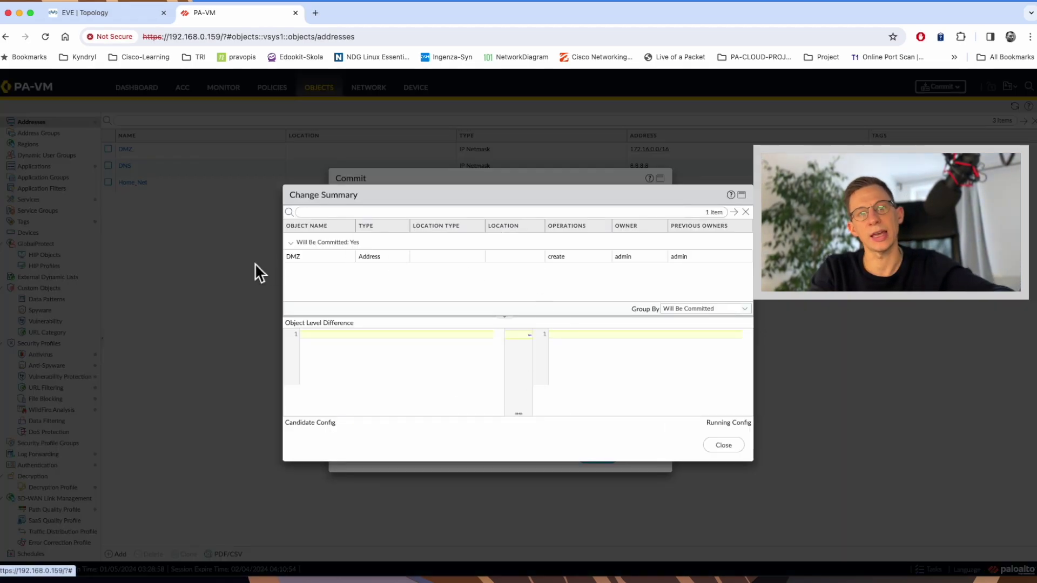
pyautogui.click(504, 317)
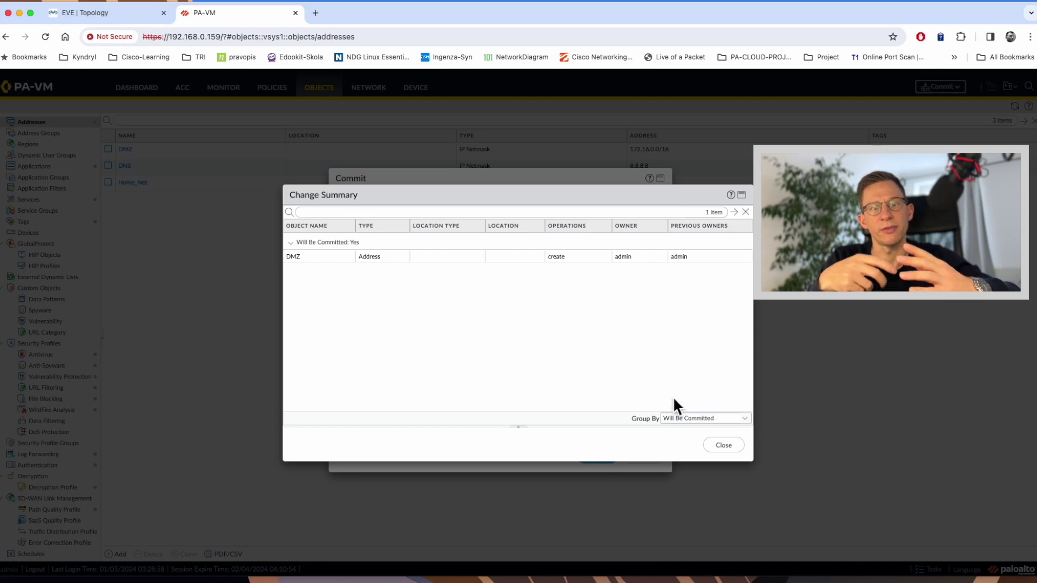
pyautogui.click(724, 446)
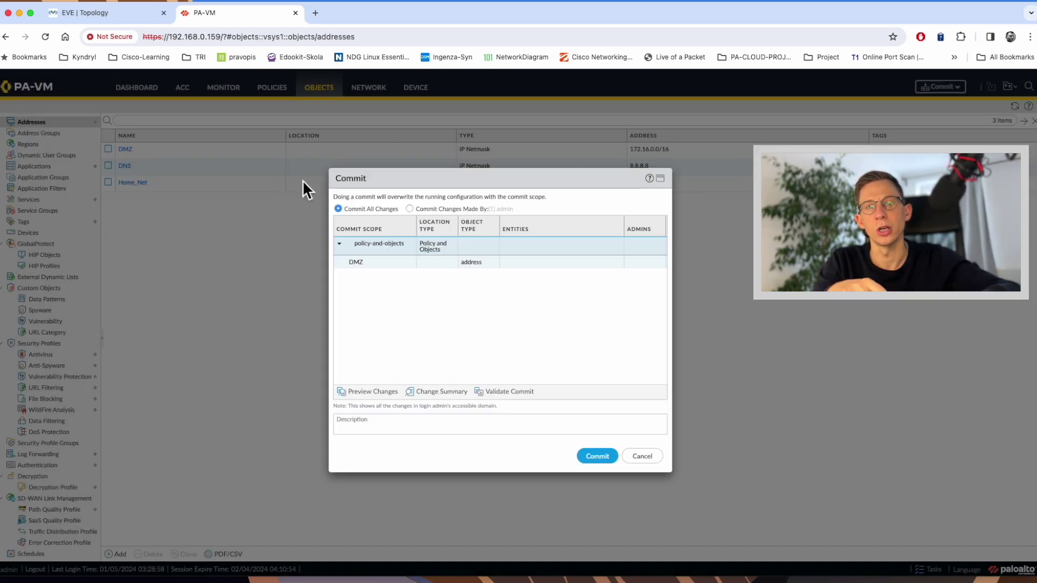
# Commit the DMZ address change and close the successful commit result.
pyautogui.moveTo(468, 186); pyautogui.dragTo(464, 184)
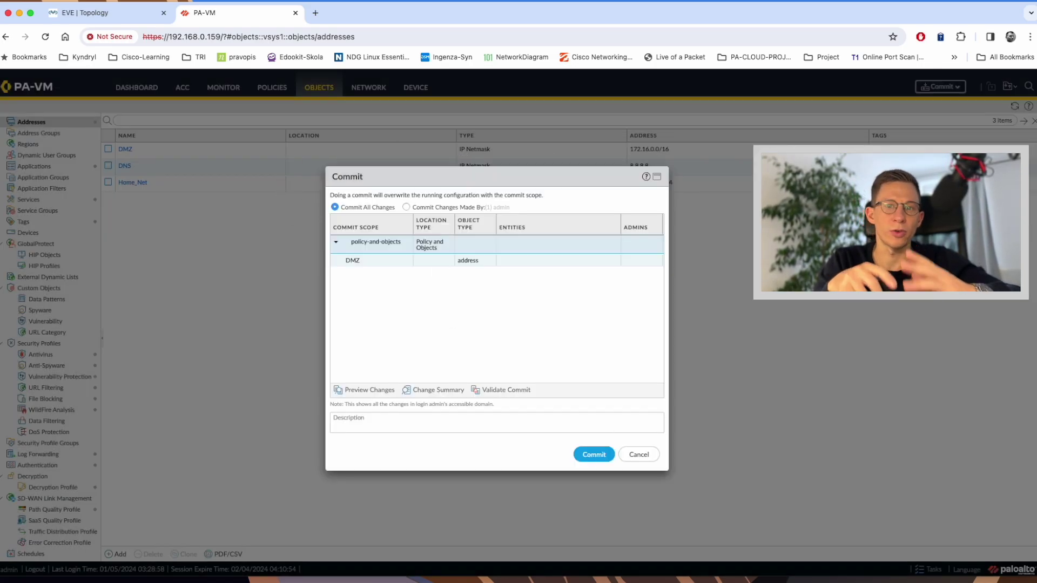
pyautogui.click(582, 459)
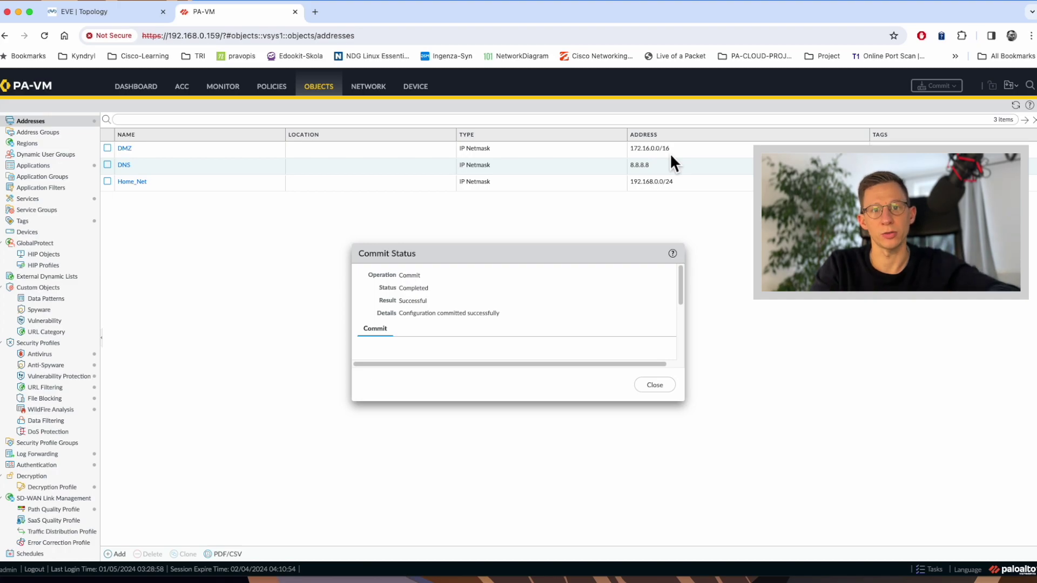
pyautogui.click(655, 385)
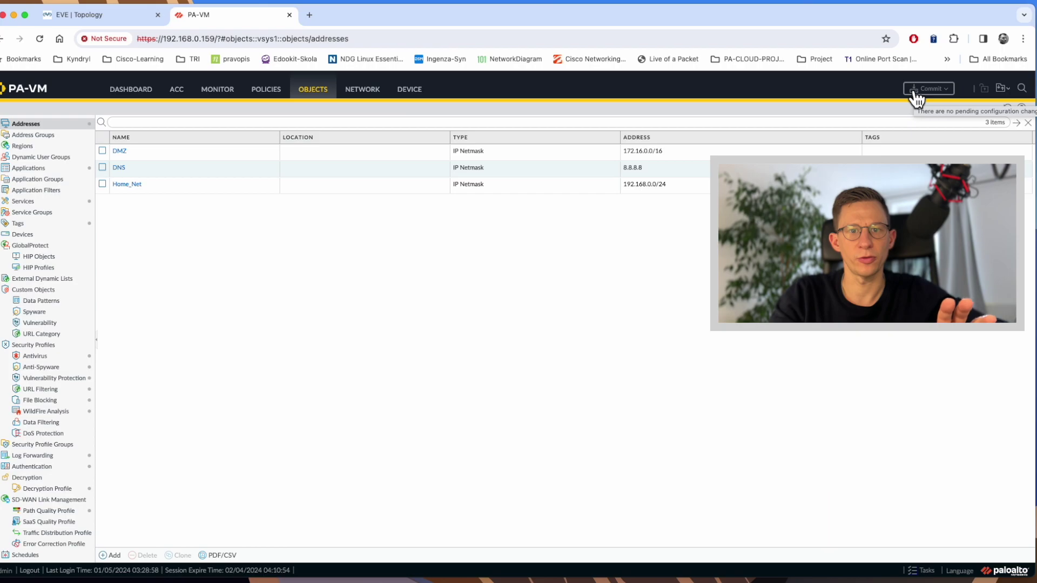
pyautogui.click(984, 96)
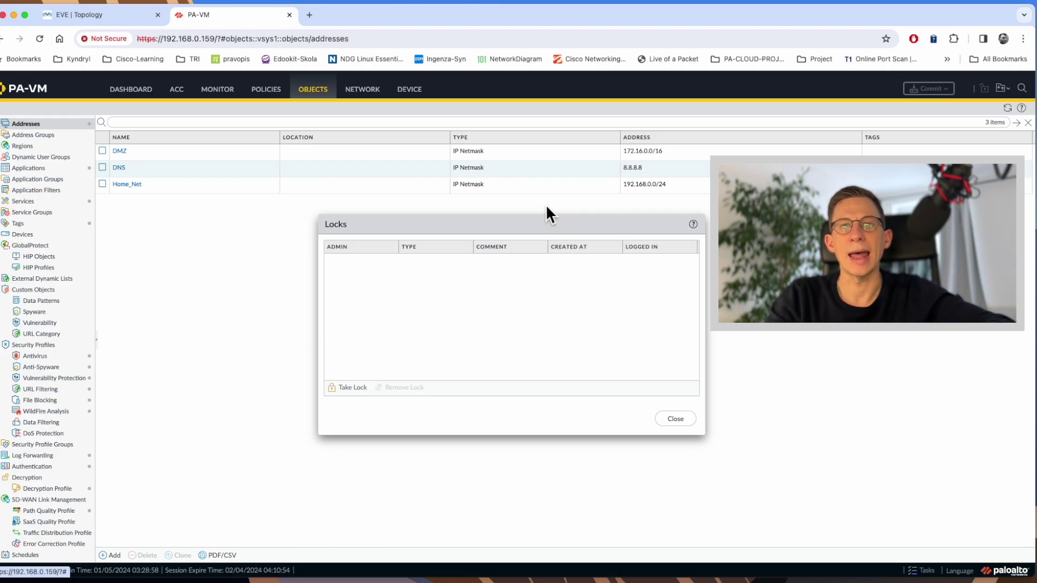
# Take a new Config-type lock with the comment CHNAGE1234.
pyautogui.click(352, 388)
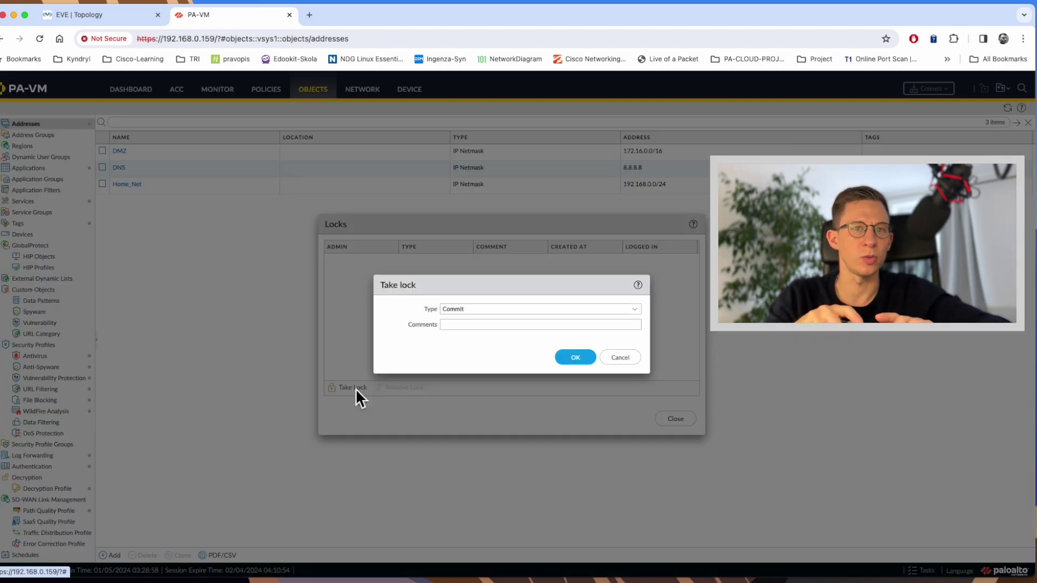
pyautogui.click(635, 311)
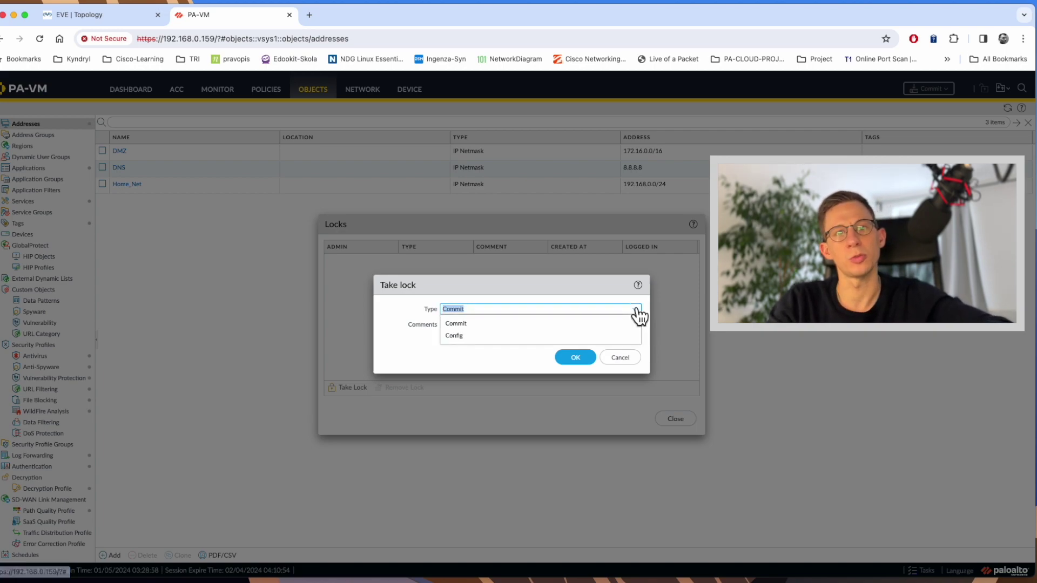
pyautogui.click(454, 336)
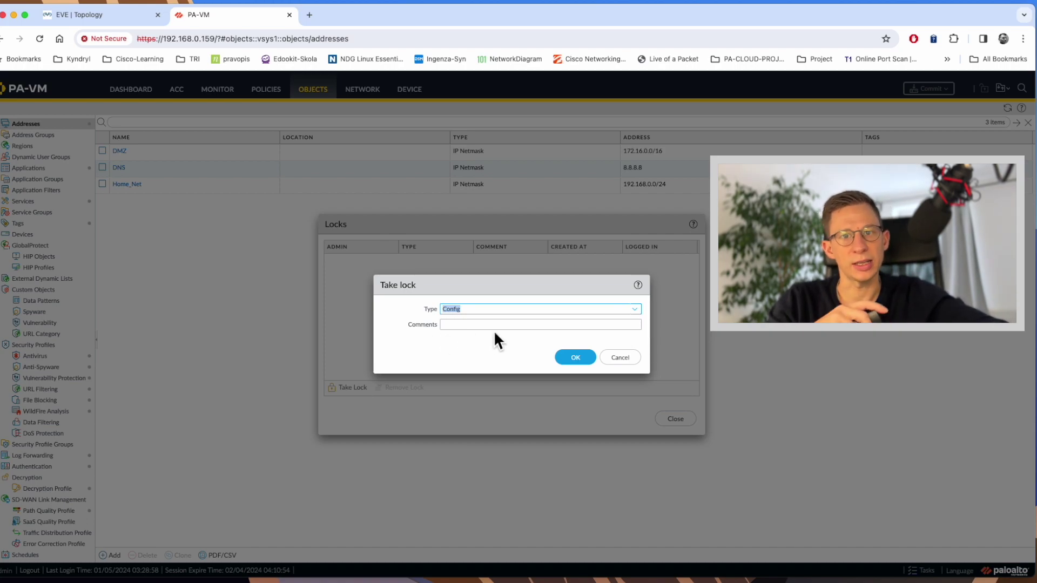
pyautogui.click(451, 325)
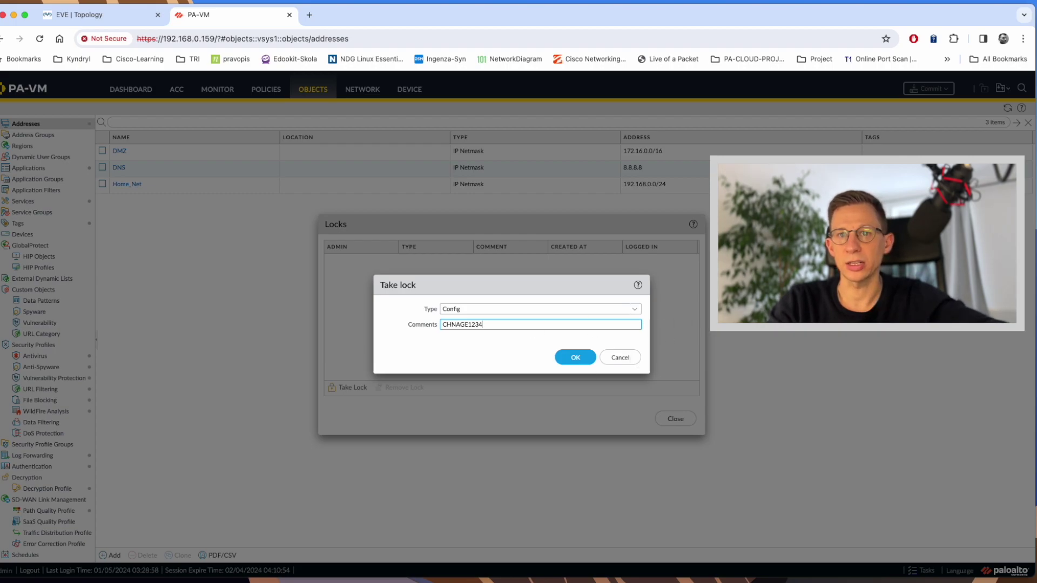
pyautogui.click(572, 358)
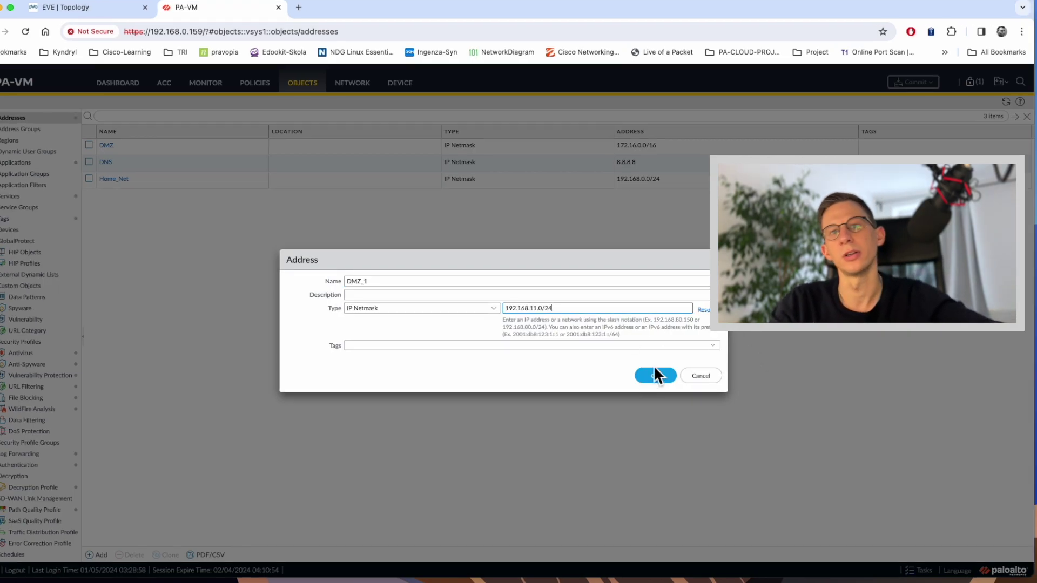
# Save the new address object DMZ_1 for 192.168.11.0/24.
pyautogui.click(654, 374)
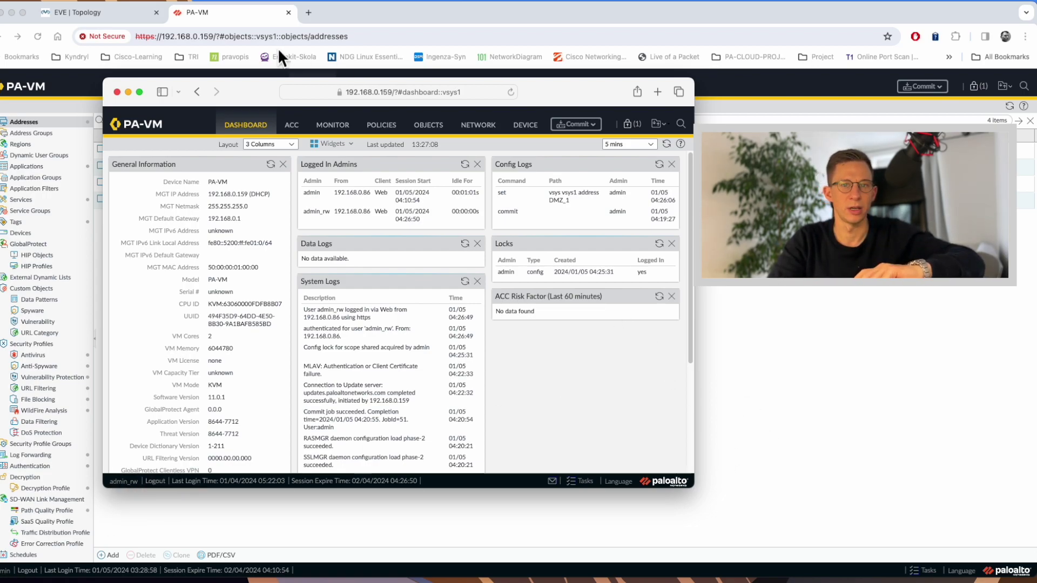
# Show the Addresses list in the second admin session's browser window.
pyautogui.click(385, 127)
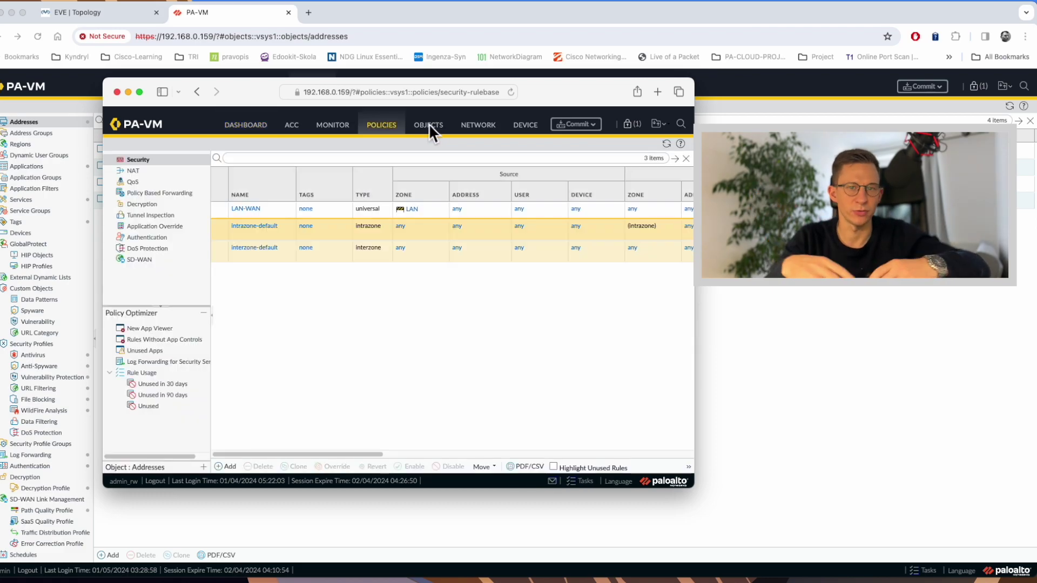
pyautogui.click(432, 128)
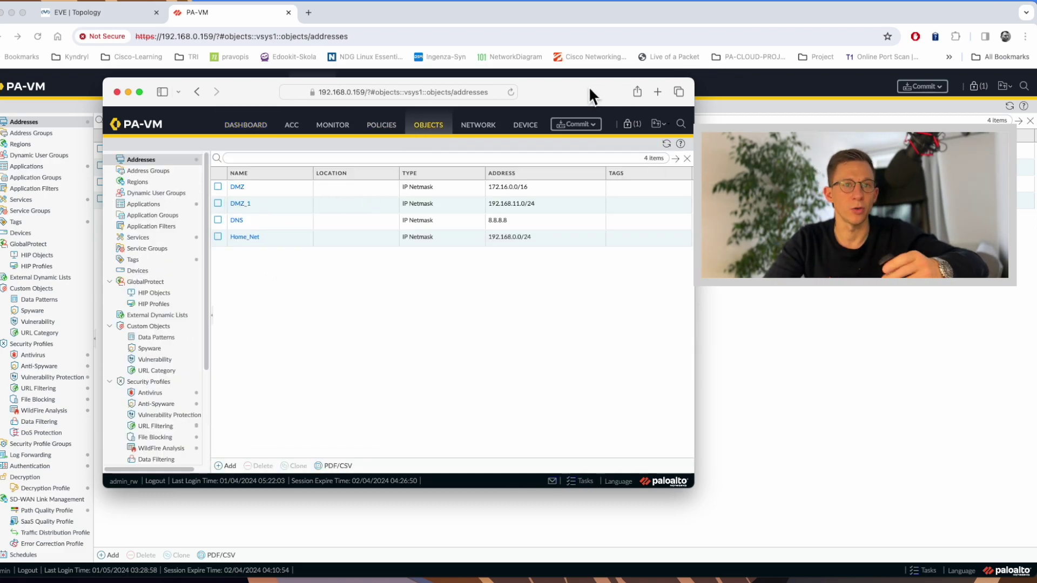
pyautogui.moveTo(593, 96); pyautogui.dragTo(613, 99)
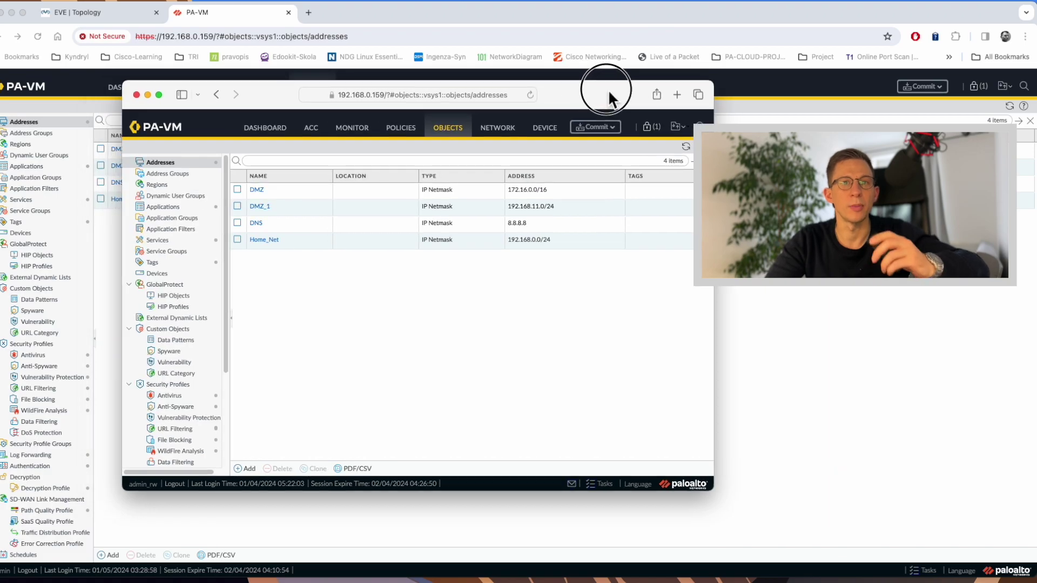
# Try adding address DMZ_2 for 10.10.10.0/24, which the config lock blocks.
pyautogui.click(246, 469)
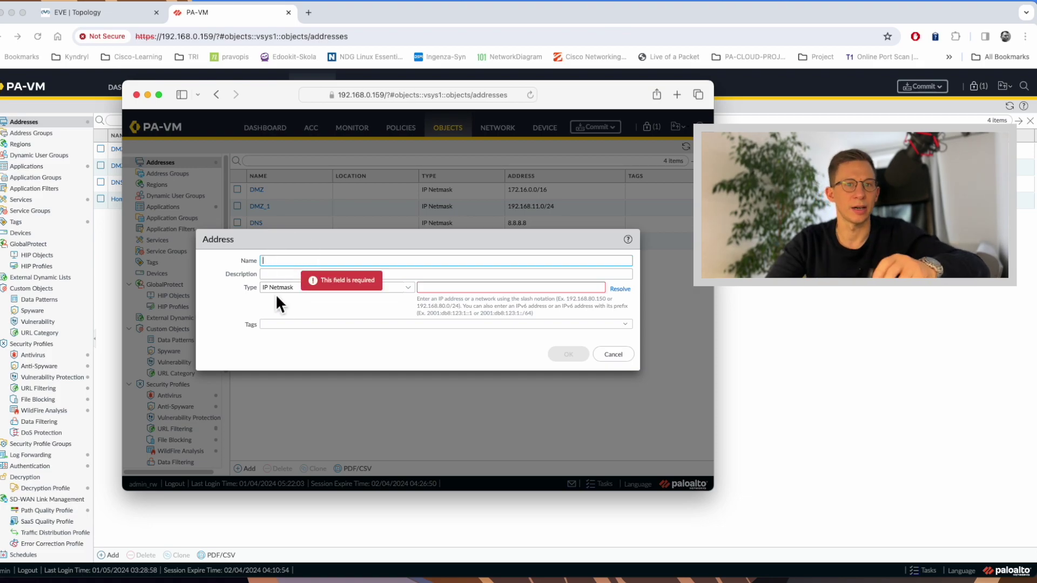
pyautogui.click(268, 264)
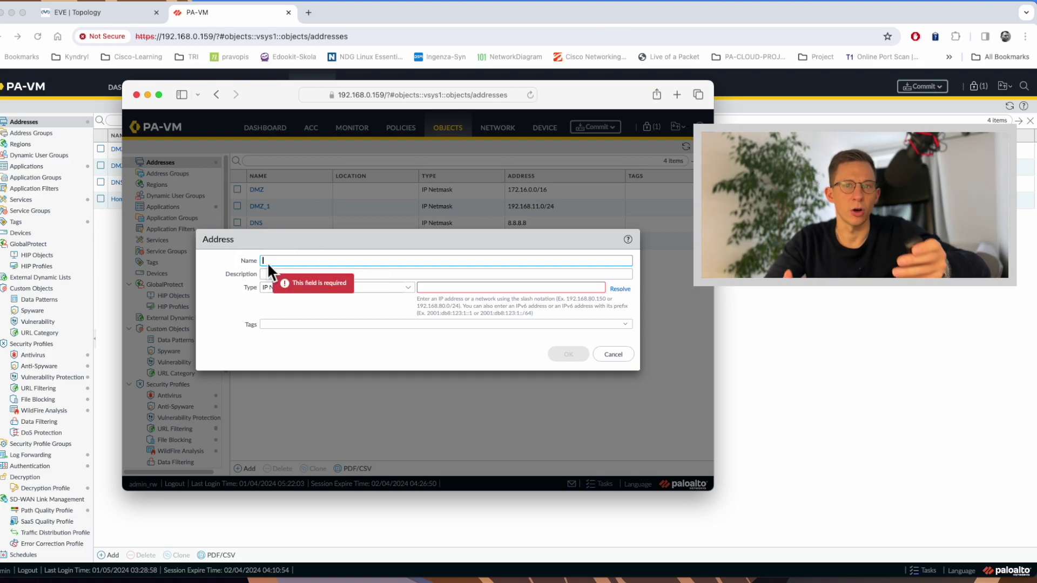
pyautogui.write('DMZ_')
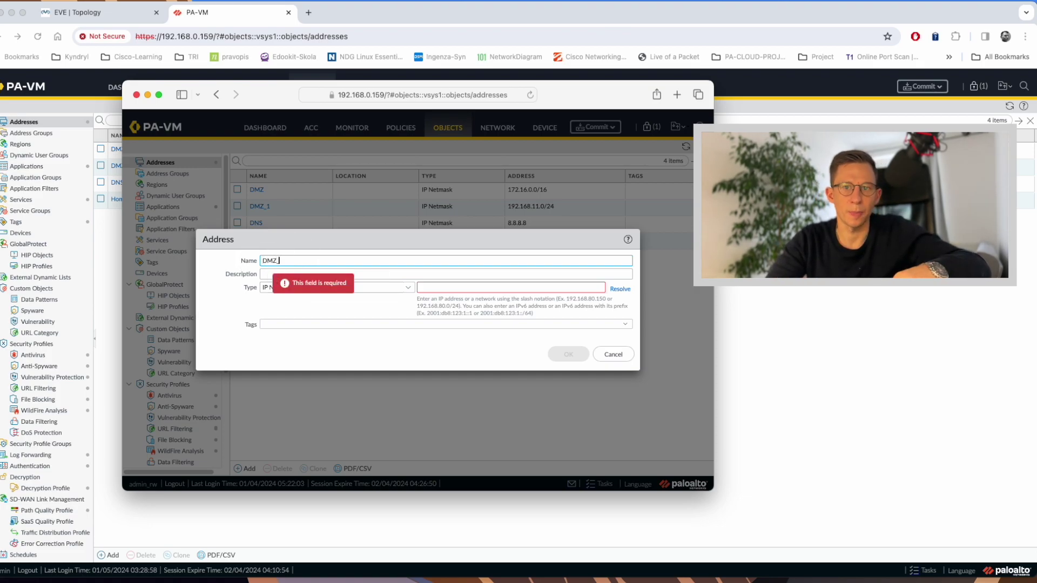
pyautogui.write('2')
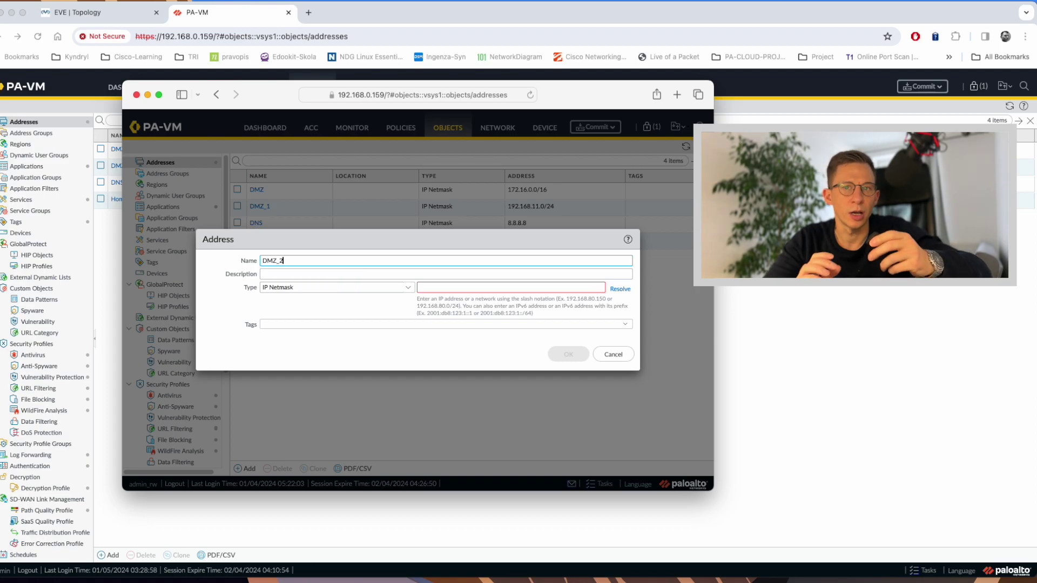
pyautogui.click(428, 287)
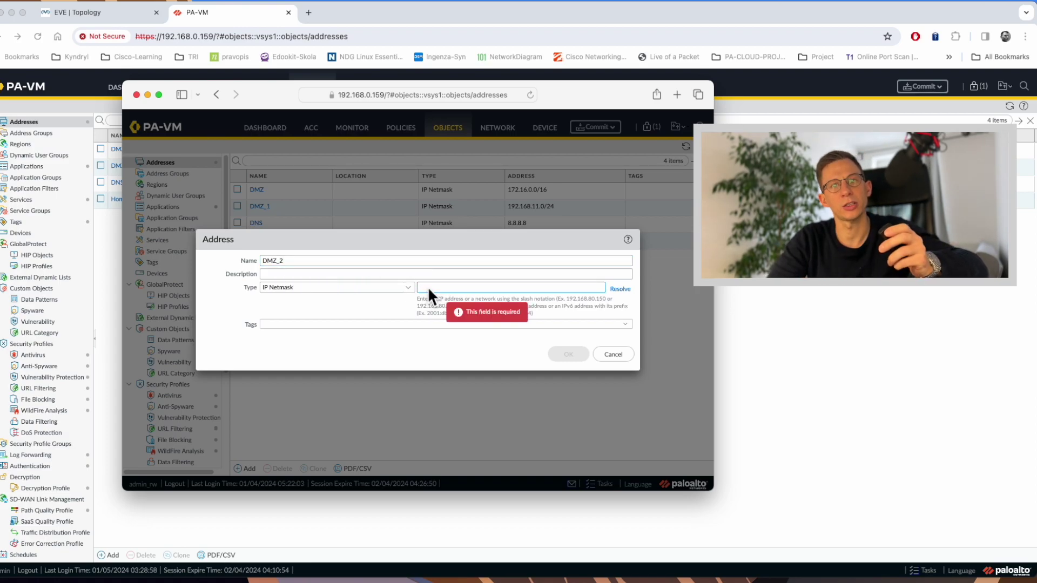
pyautogui.write('10.10.10')
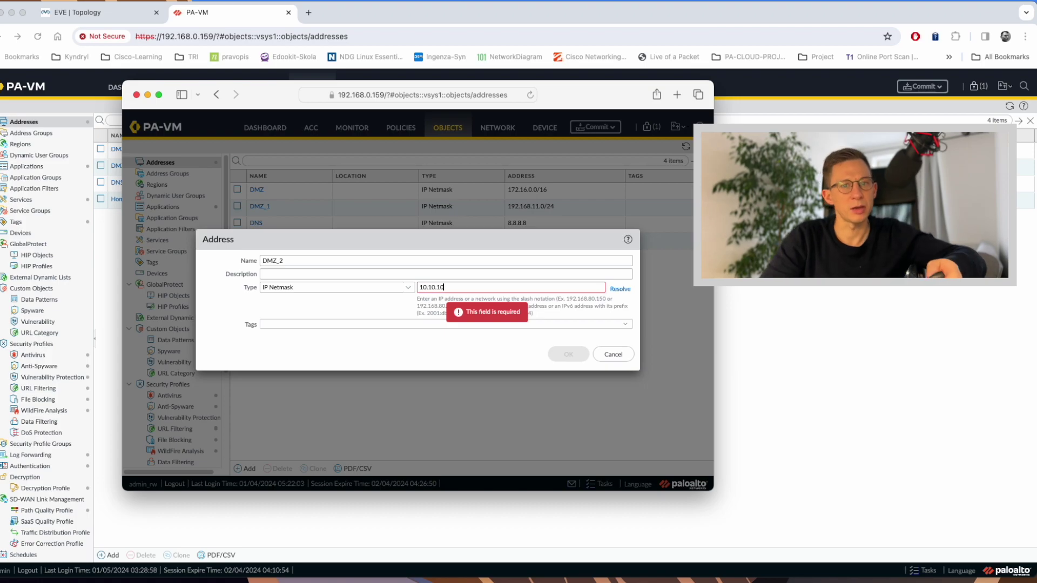
pyautogui.write('.0')
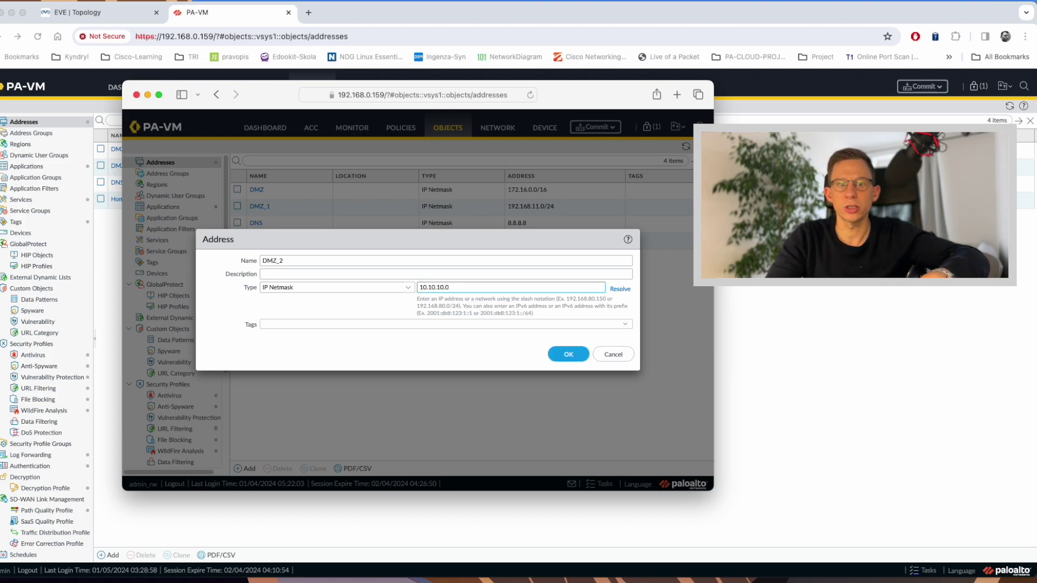
pyautogui.write('/24')
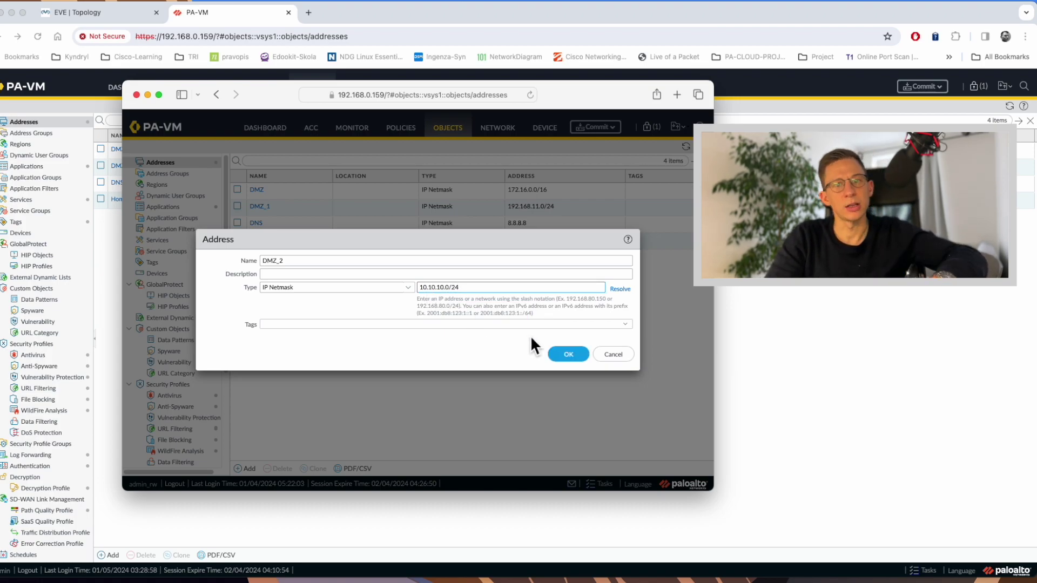
pyautogui.click(564, 354)
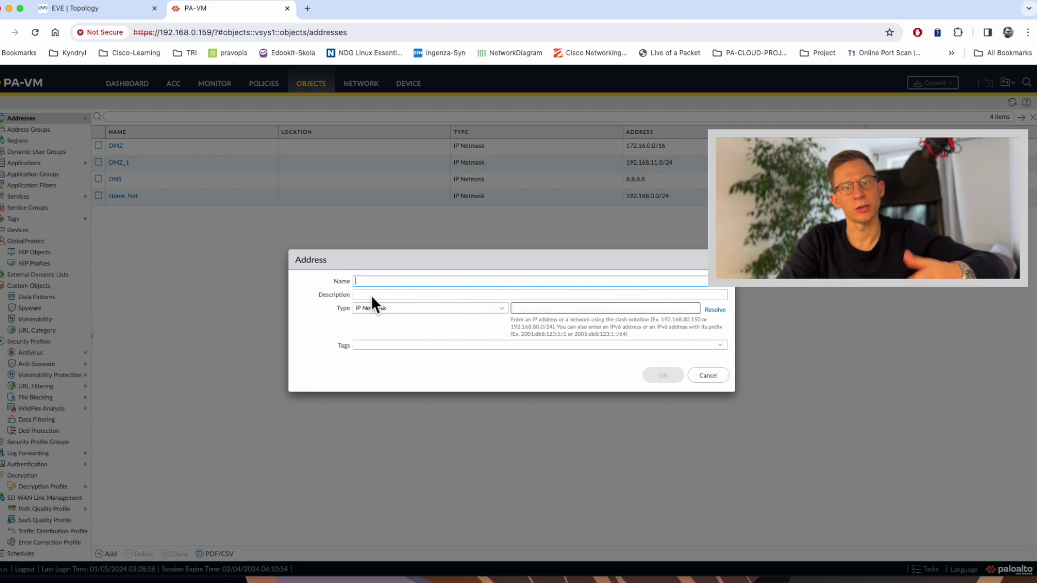
# Enter name DMZ_2 with IP netmask 10.10.10.0/24 and confirm the address object.
pyautogui.write('D')
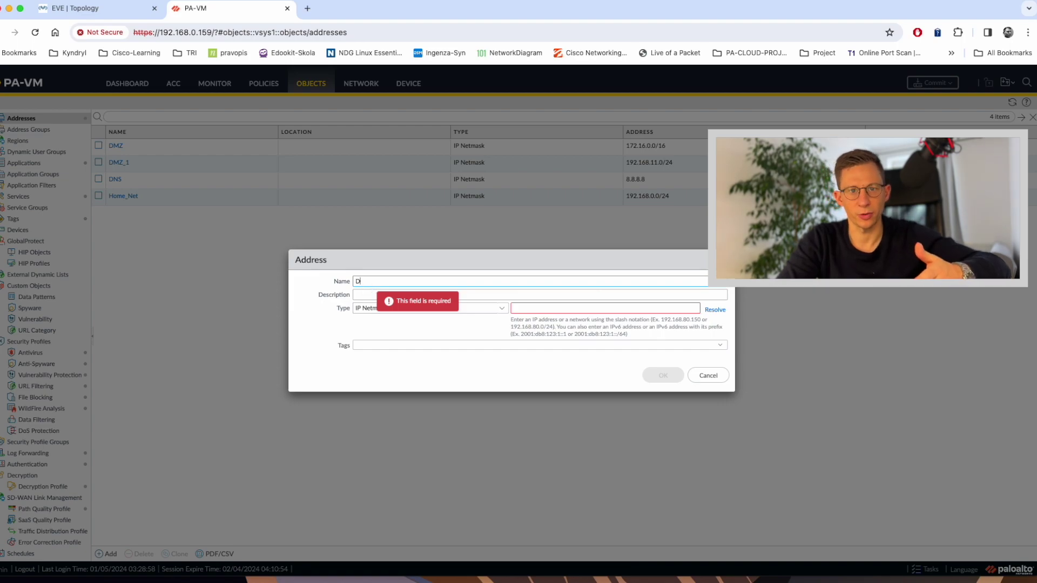
pyautogui.write('MZ_')
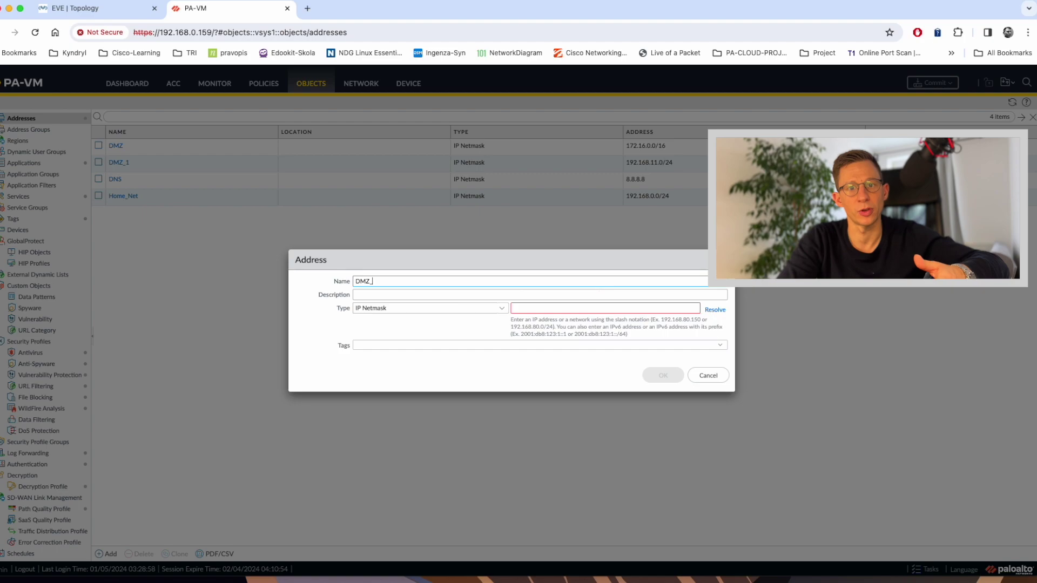
pyautogui.write('2')
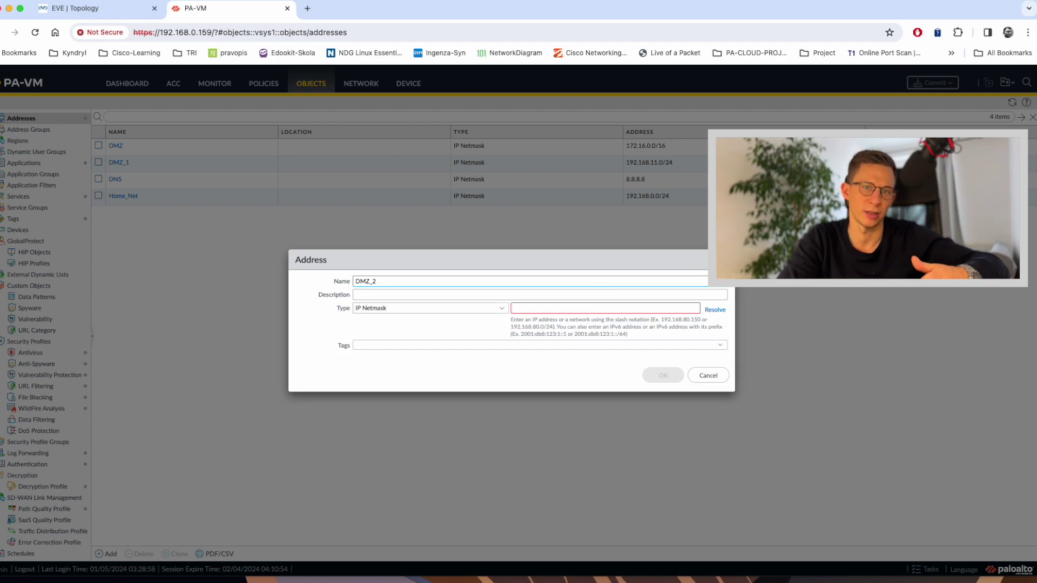
pyautogui.click(518, 308)
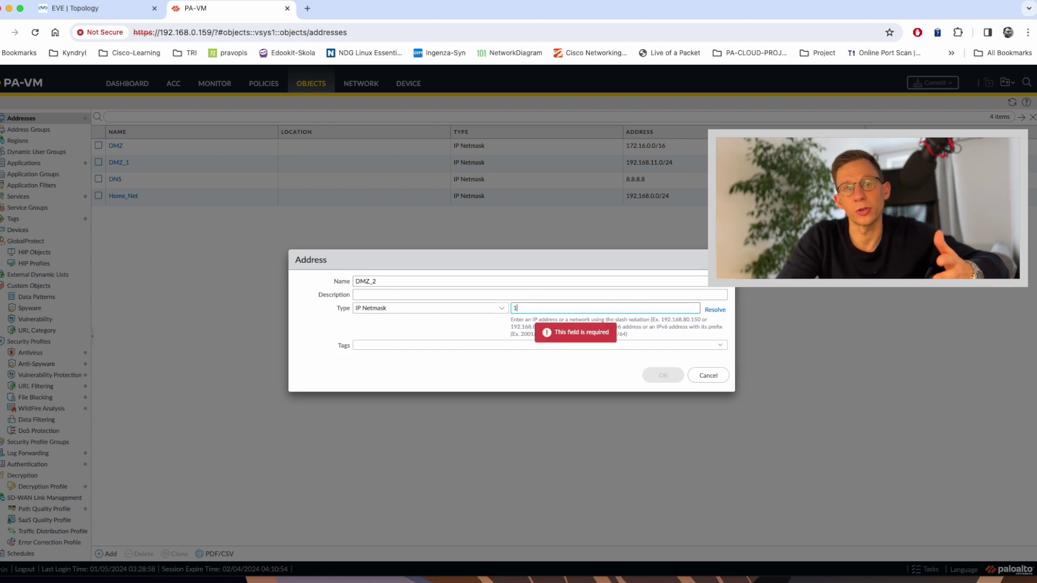
pyautogui.write('10.10.10.0/24')
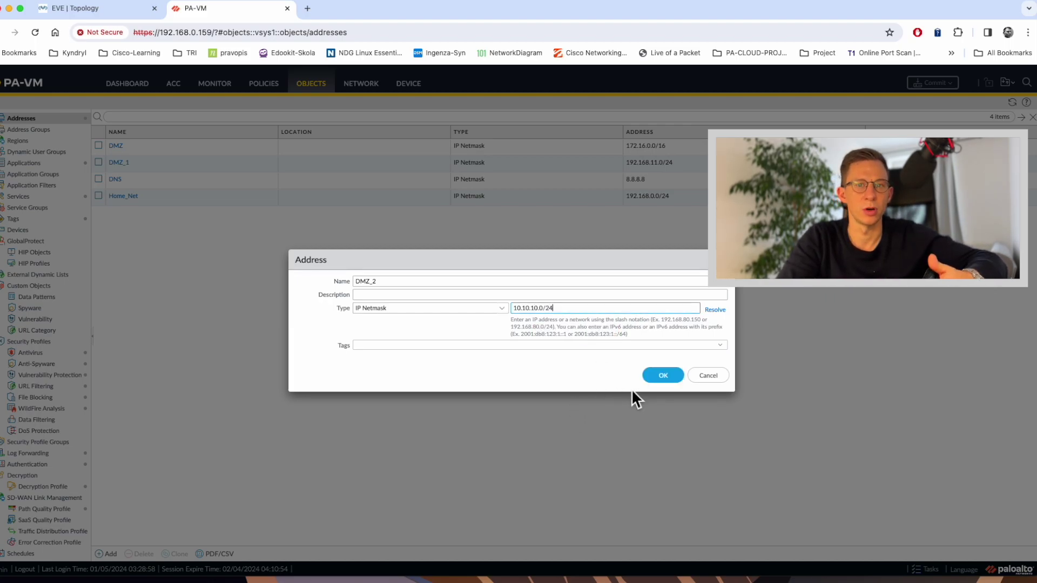
pyautogui.click(658, 377)
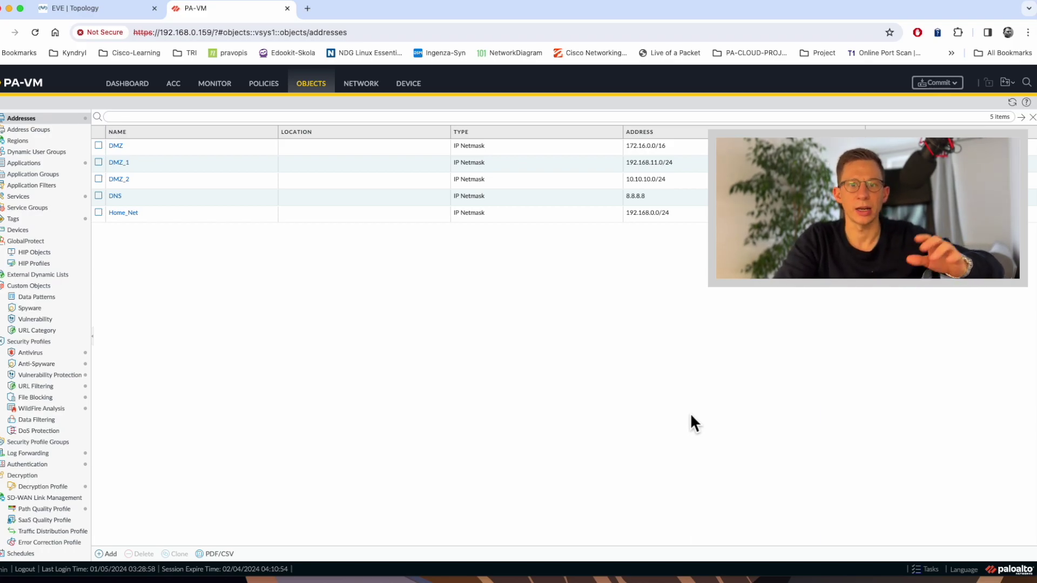
# Open Save Changes, expand policy-and-objects, and review the change summary for DMZ_2.
pyautogui.click(1007, 82)
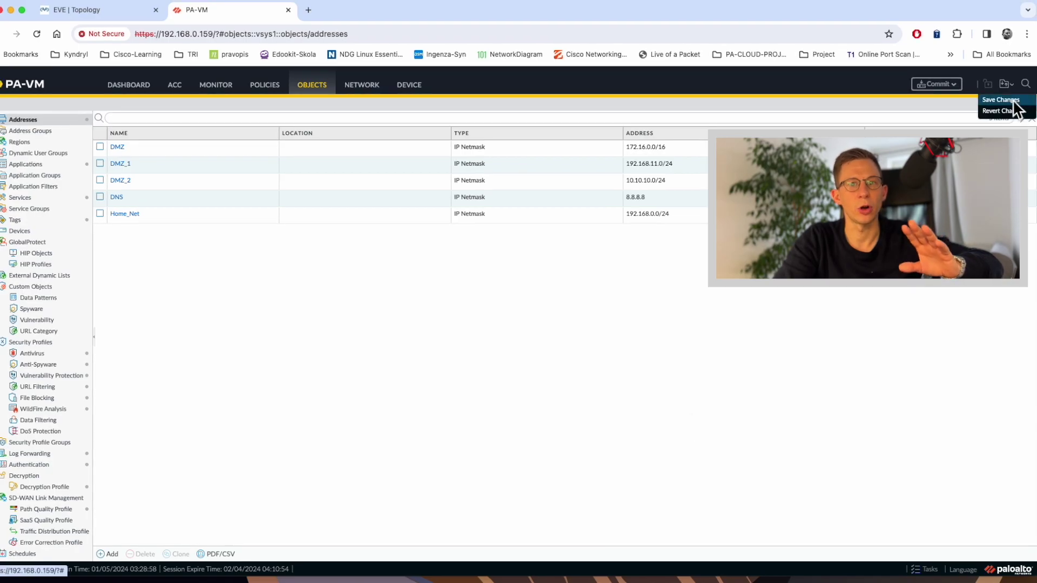
pyautogui.click(1013, 99)
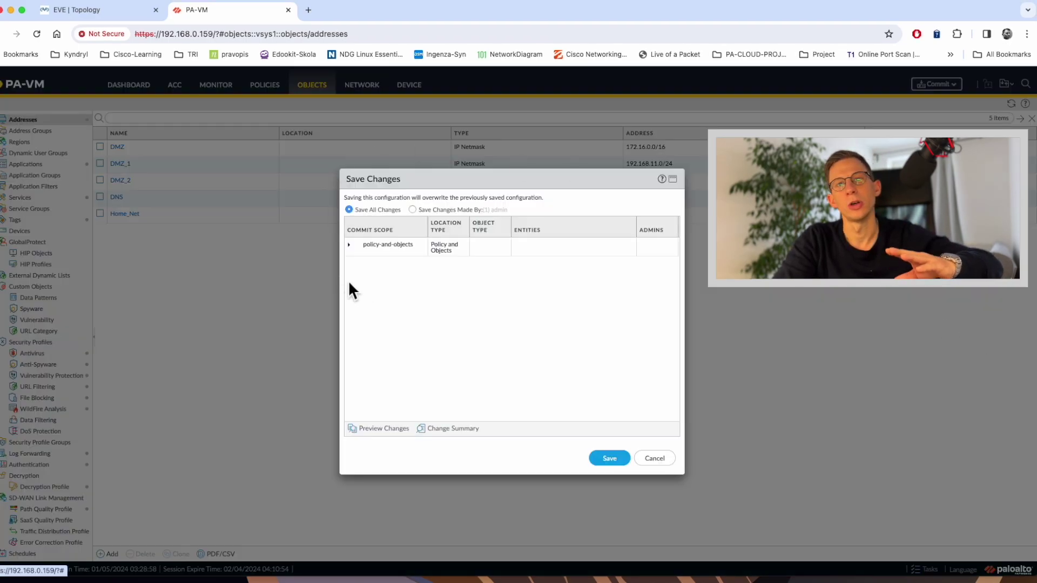
pyautogui.click(349, 245)
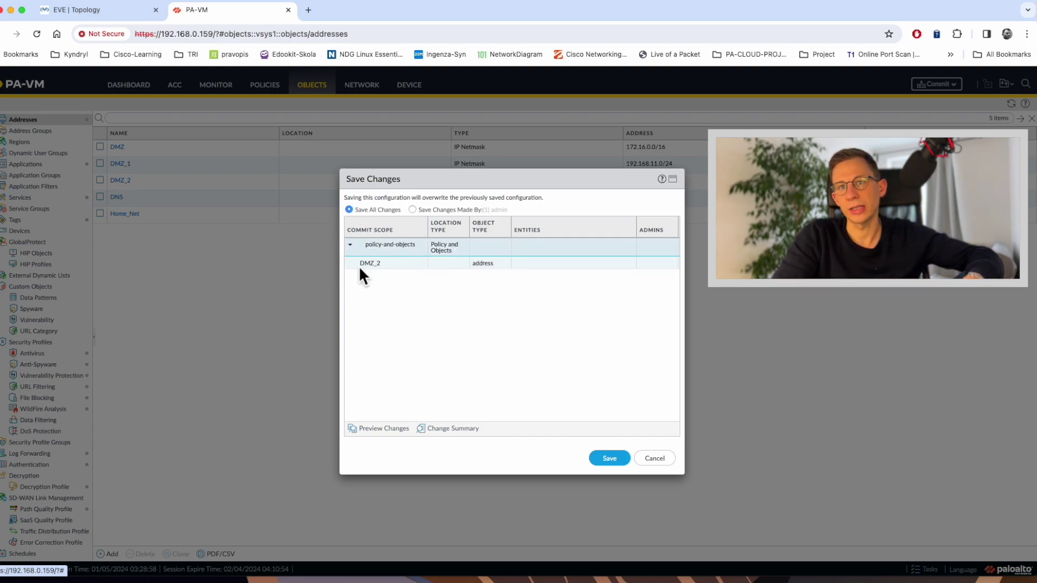
pyautogui.click(454, 428)
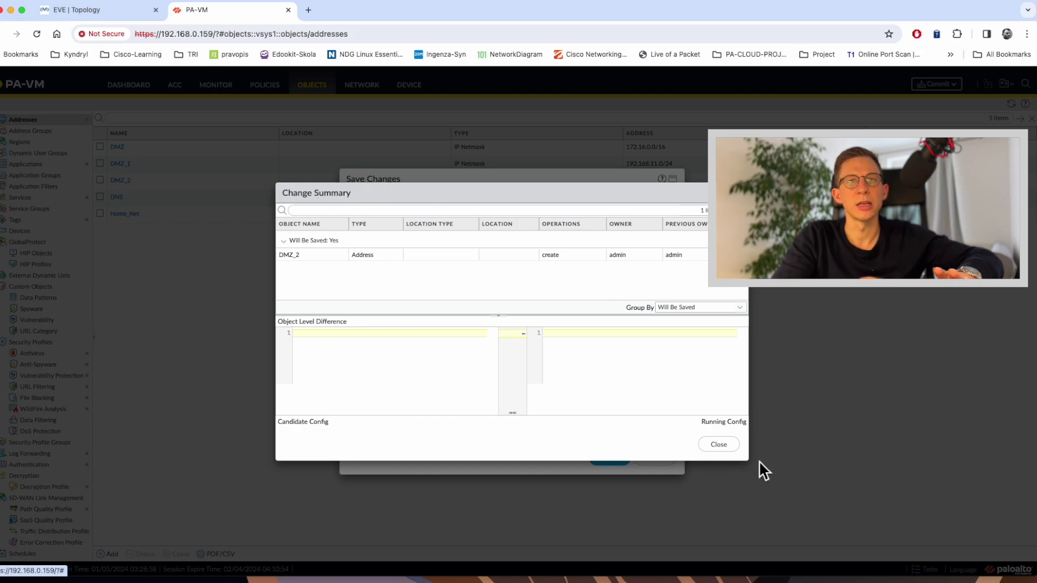
pyautogui.click(717, 445)
# Preview the configuration diff with 10 lines of context, then save the configuration.
pyautogui.click(384, 428)
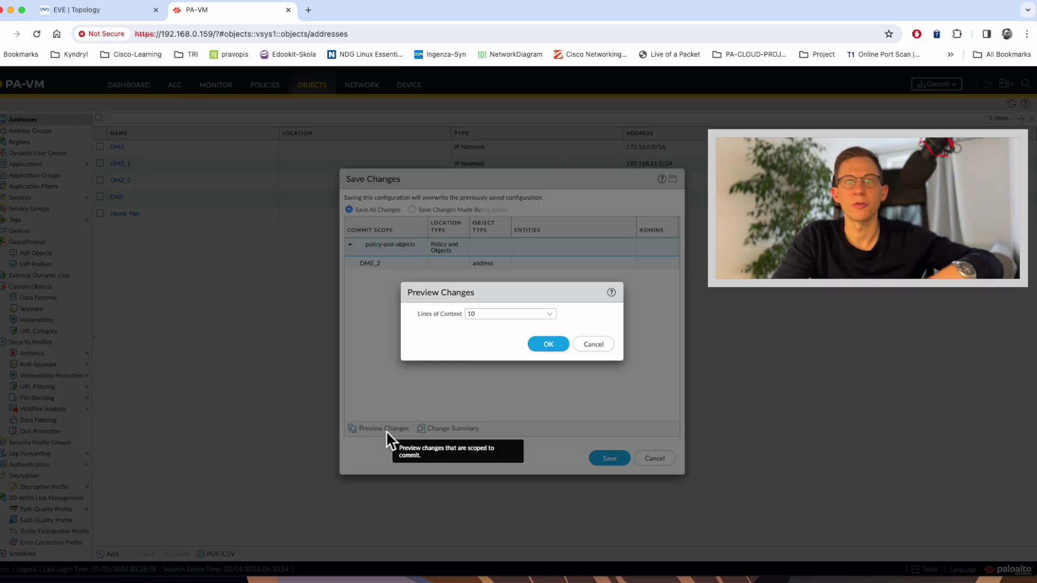
pyautogui.click(541, 344)
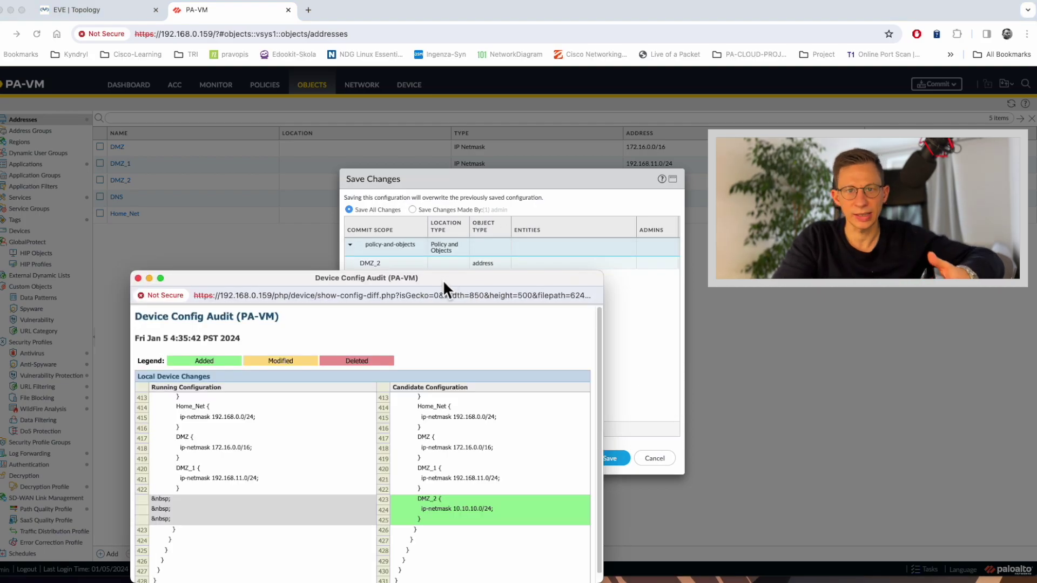
pyautogui.moveTo(443, 280); pyautogui.dragTo(555, 162)
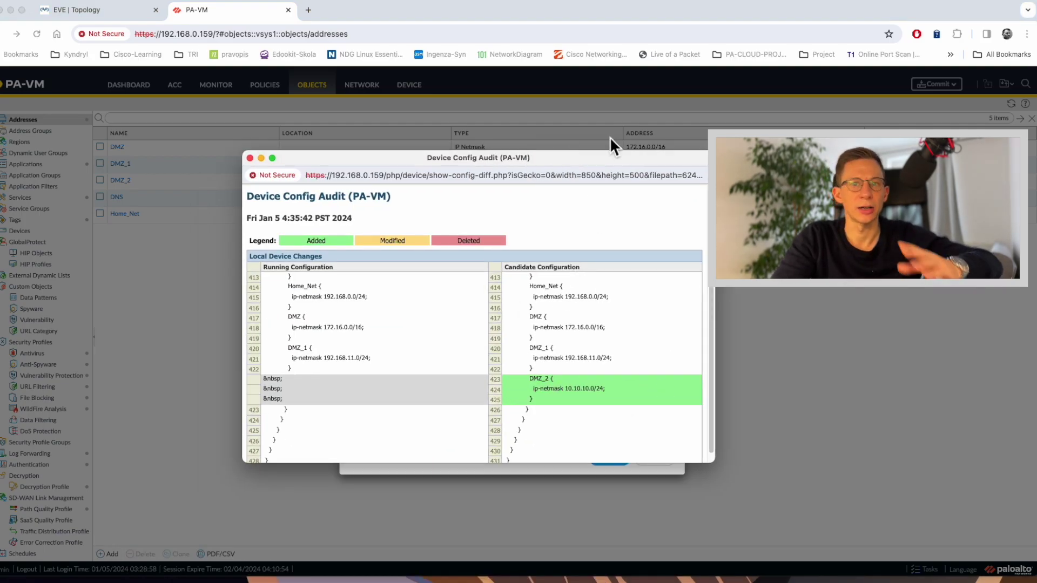
pyautogui.click(250, 158)
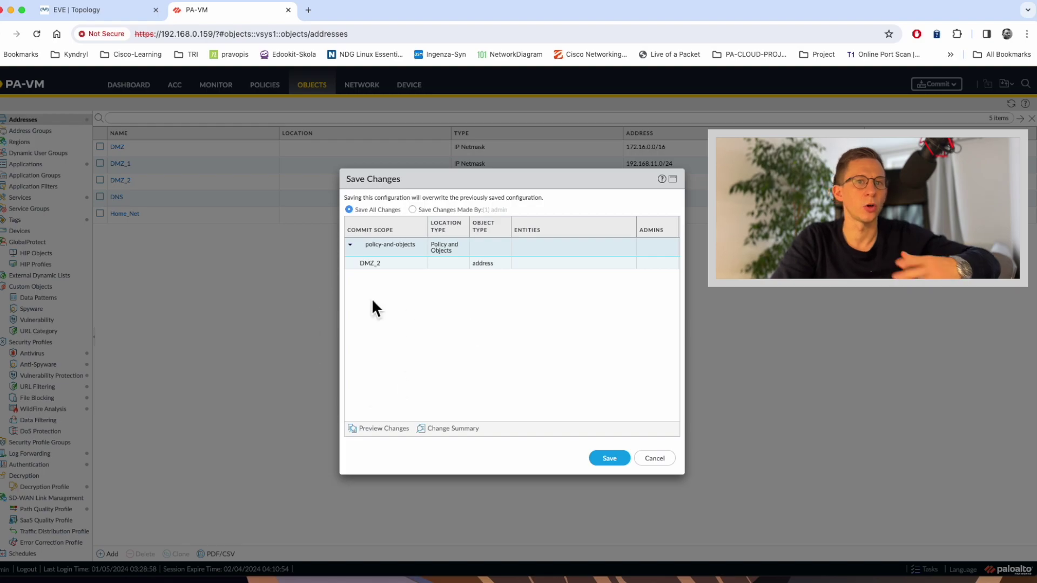
pyautogui.click(619, 458)
# Revert the candidate configuration to the last saved configuration from Device > Setup > Operations.
pyautogui.click(415, 89)
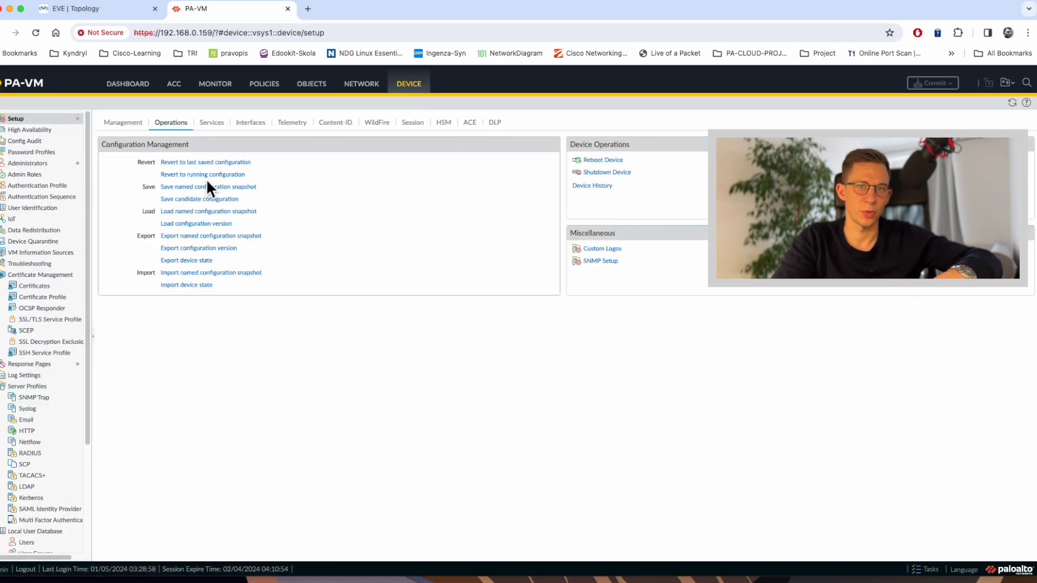
pyautogui.click(216, 163)
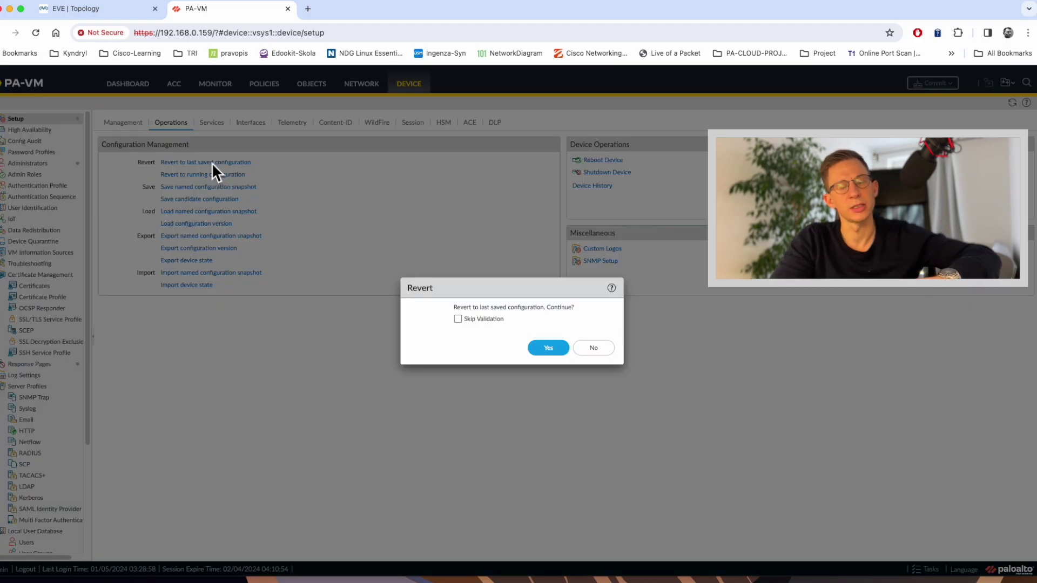
pyautogui.click(548, 348)
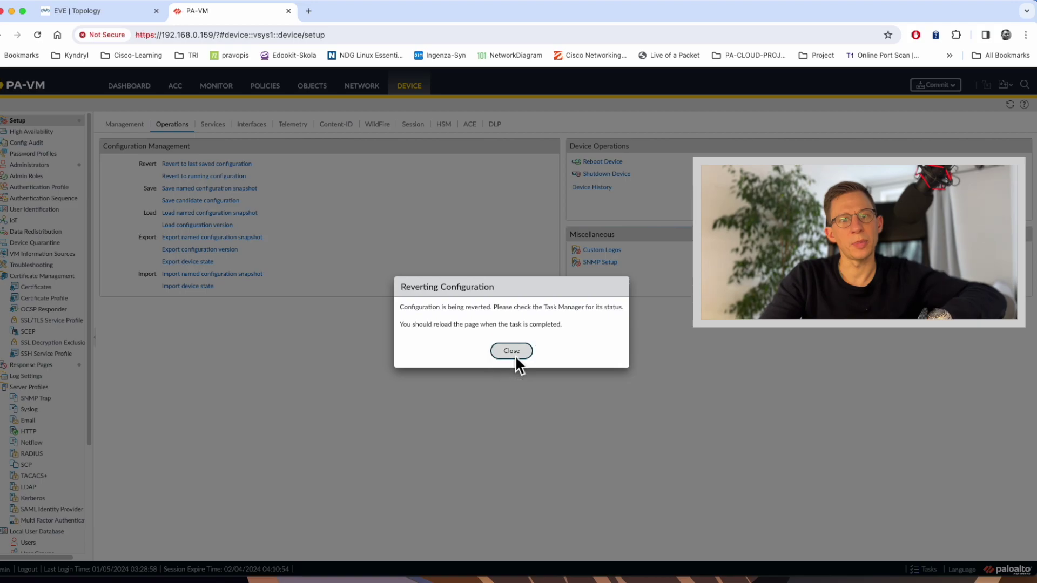
pyautogui.click(514, 353)
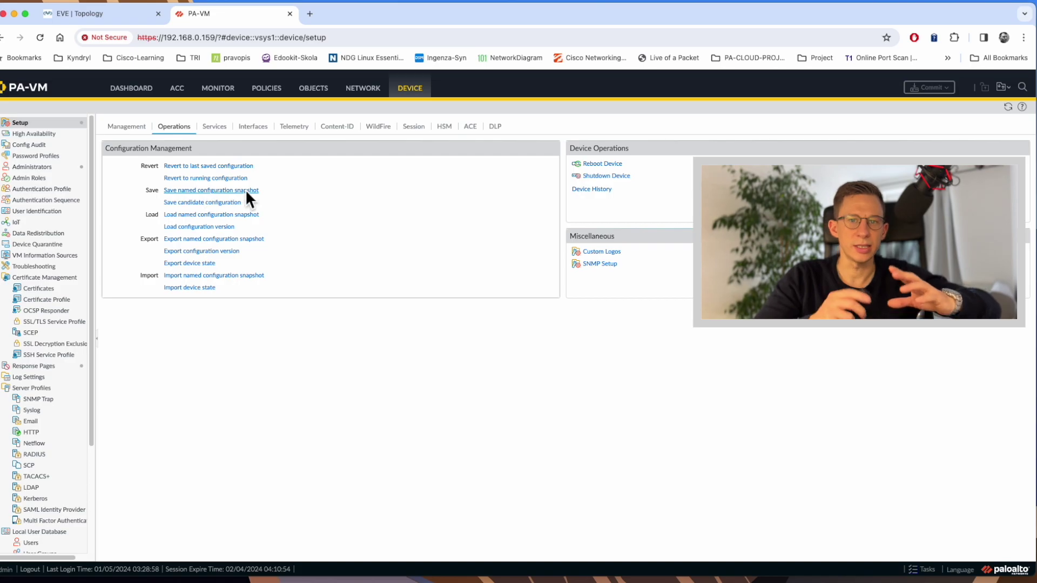
pyautogui.click(245, 190)
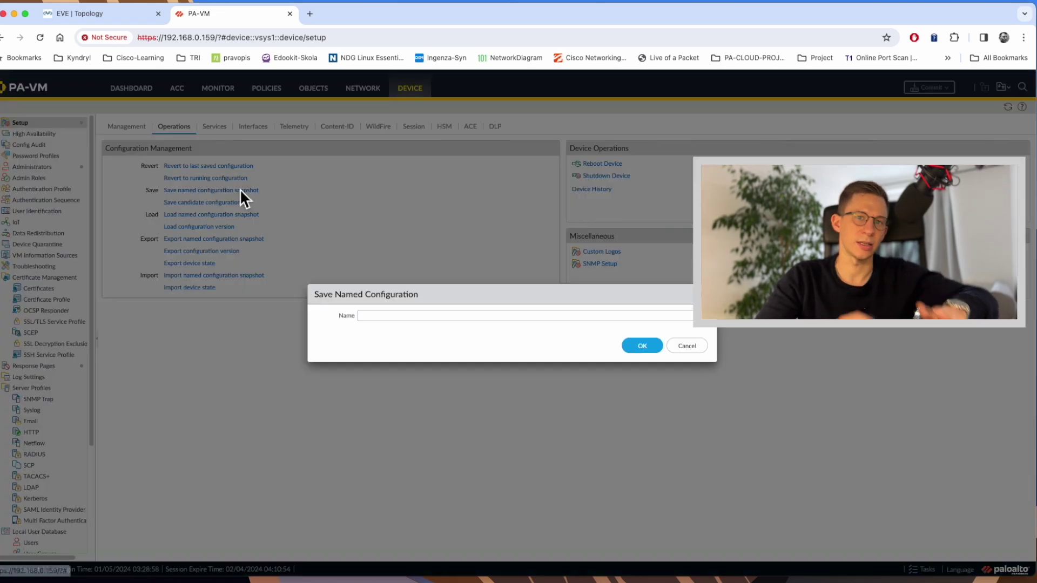
# Name the configuration snapshot 'pre-prod', save it, and dismiss the confirmation.
pyautogui.click(370, 316)
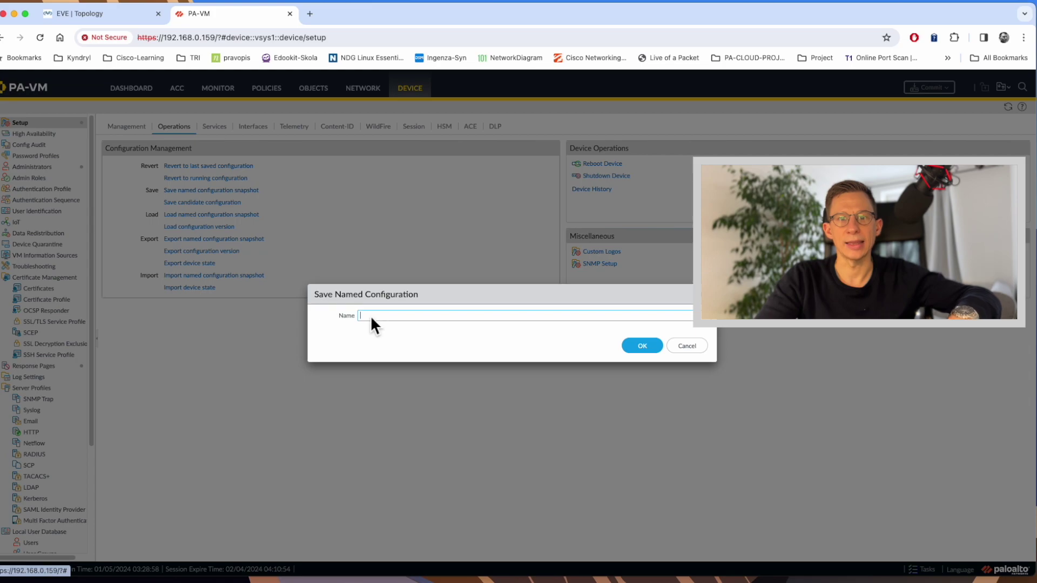
pyautogui.write('pre-prod')
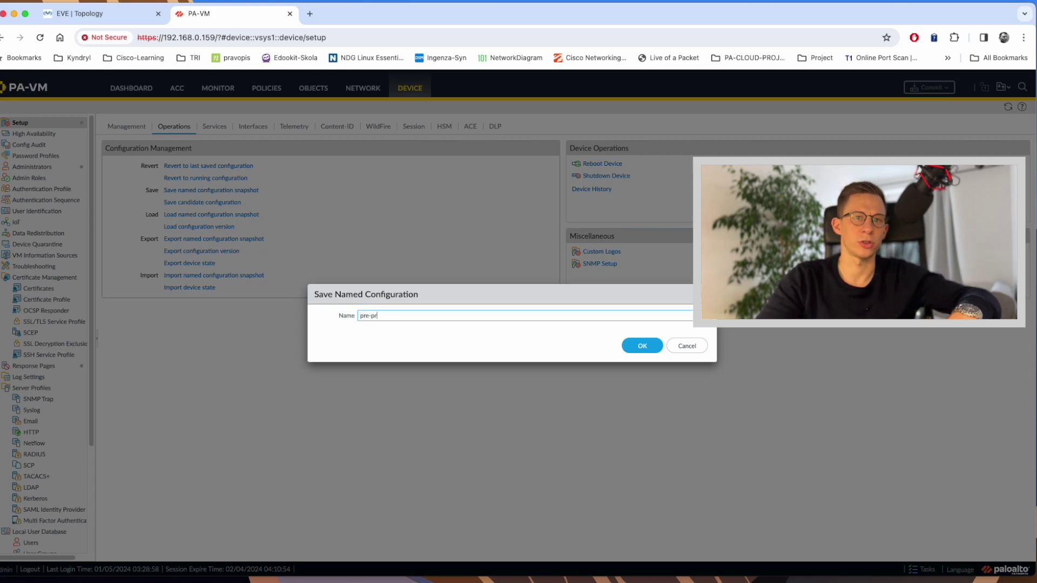
pyautogui.click(645, 344)
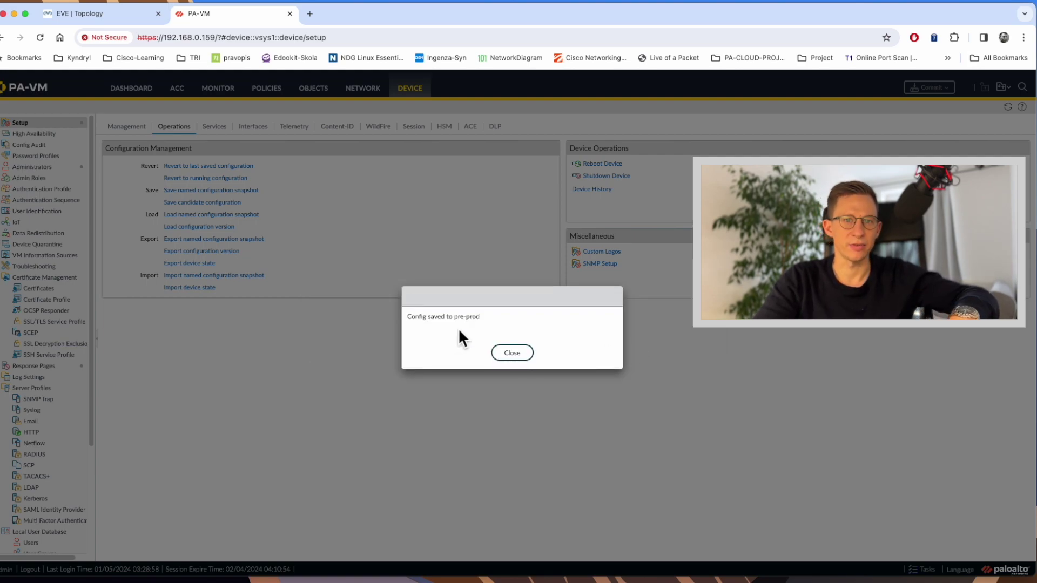
pyautogui.click(511, 354)
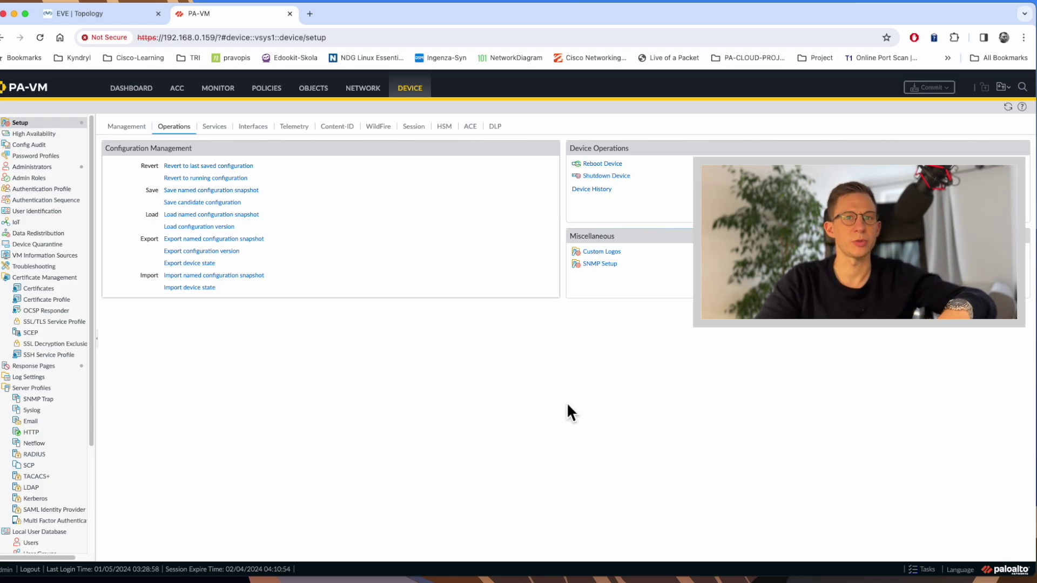
pyautogui.click(190, 216)
pyautogui.click(685, 295)
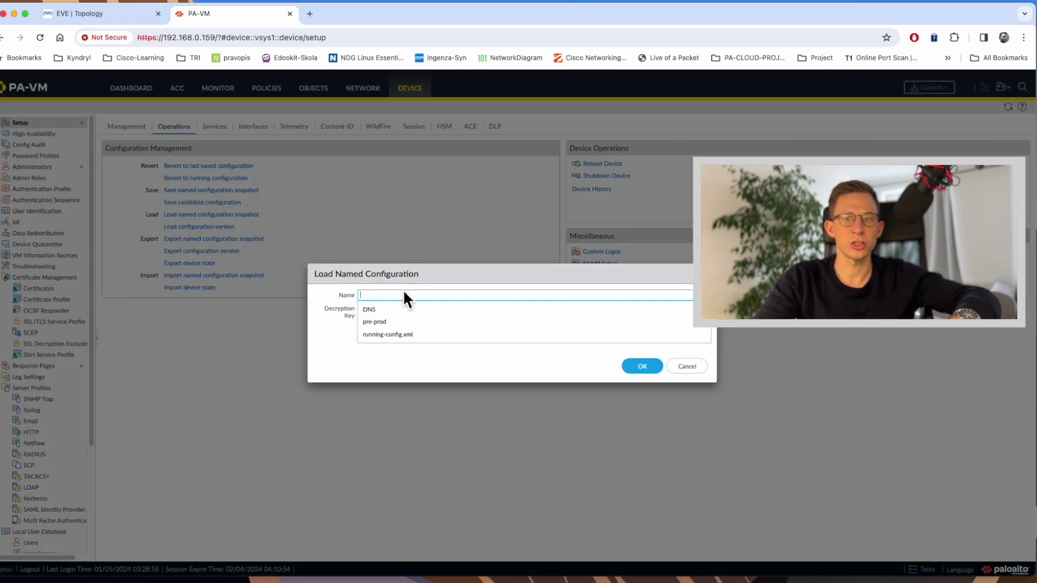
pyautogui.click(390, 320)
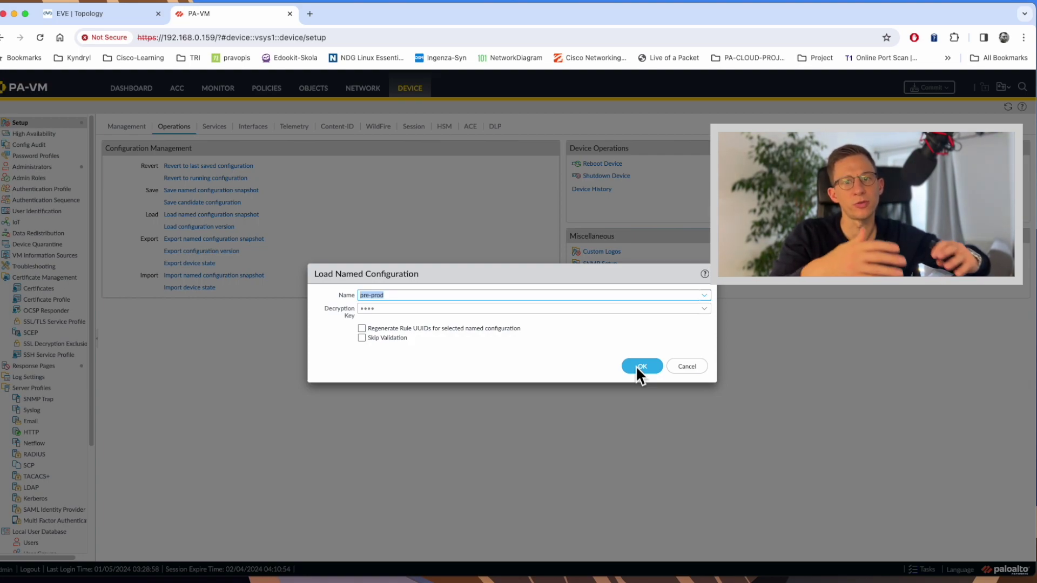
pyautogui.click(700, 367)
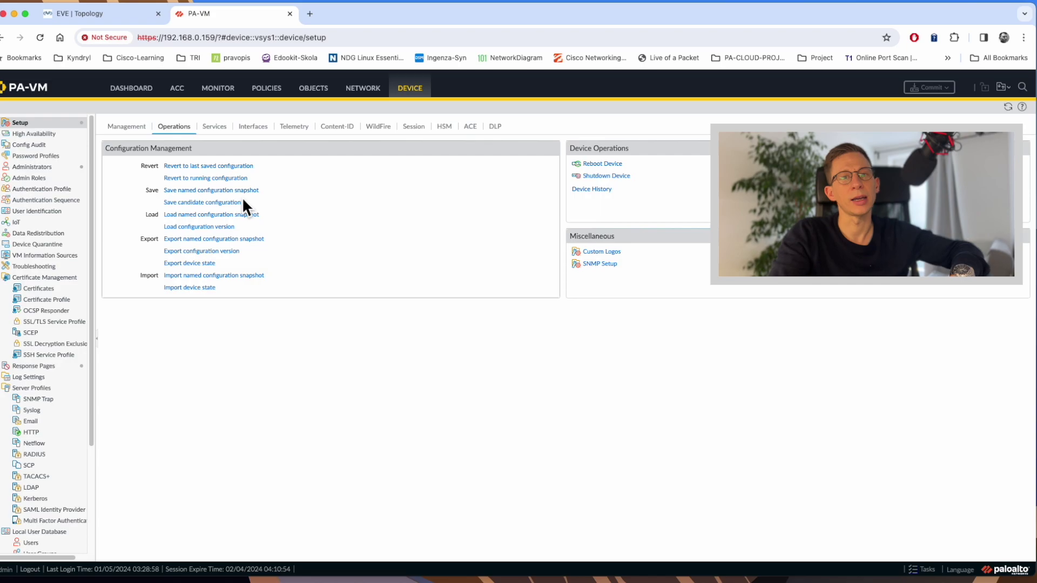
# Save the candidate configuration, confirm the prompt, and open Load configuration version.
pyautogui.click(219, 204)
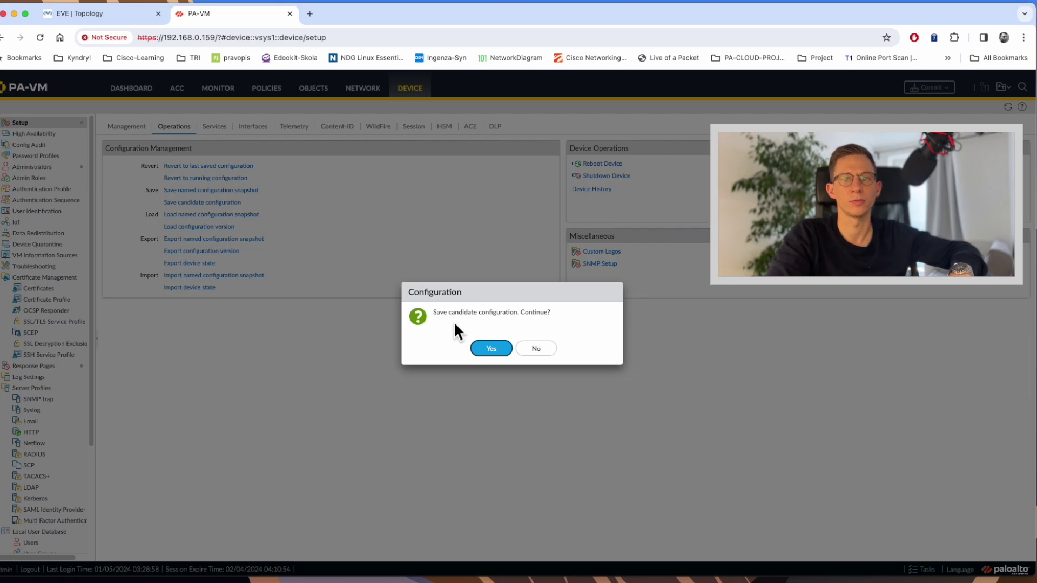
pyautogui.press('Return')
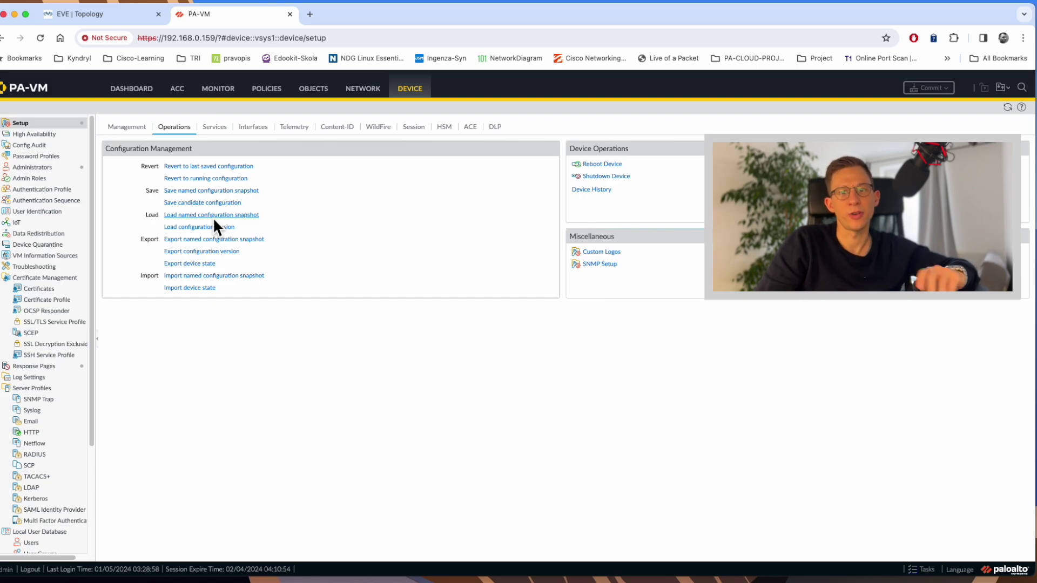
pyautogui.click(187, 228)
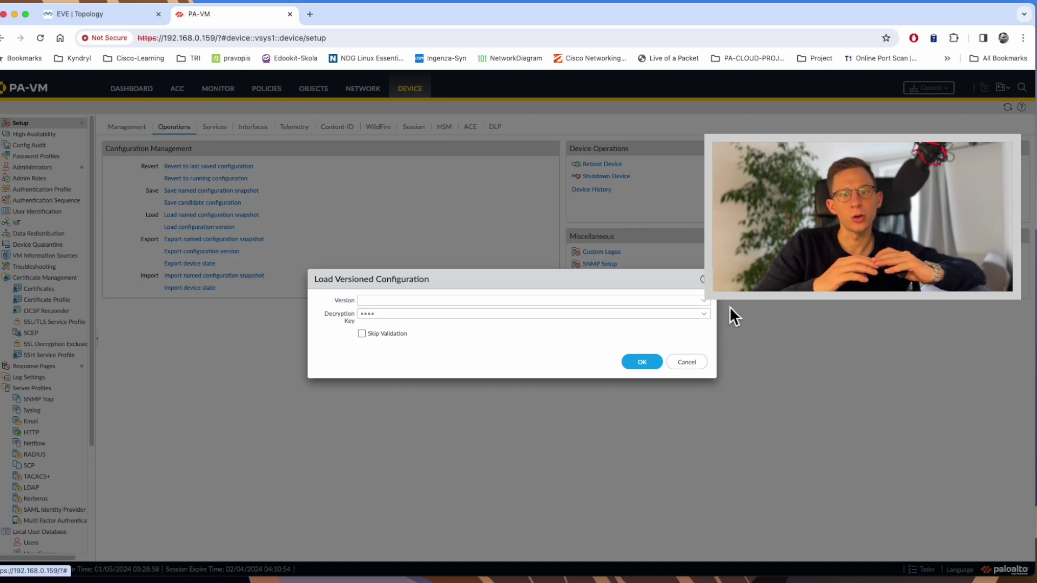
# Load saved configuration version 9 and dismiss the Loading Configuration notice.
pyautogui.click(707, 302)
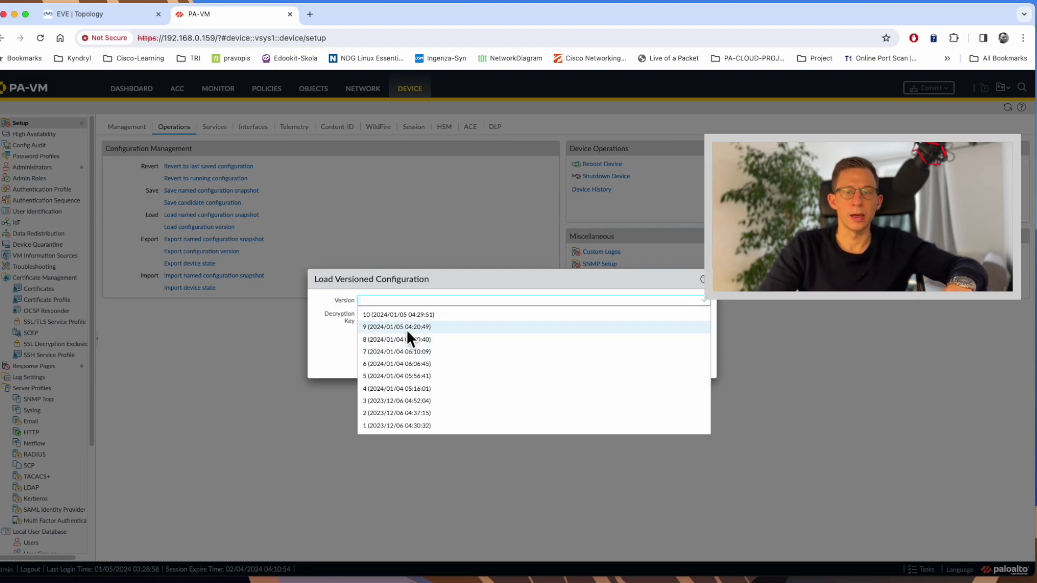
pyautogui.click(406, 328)
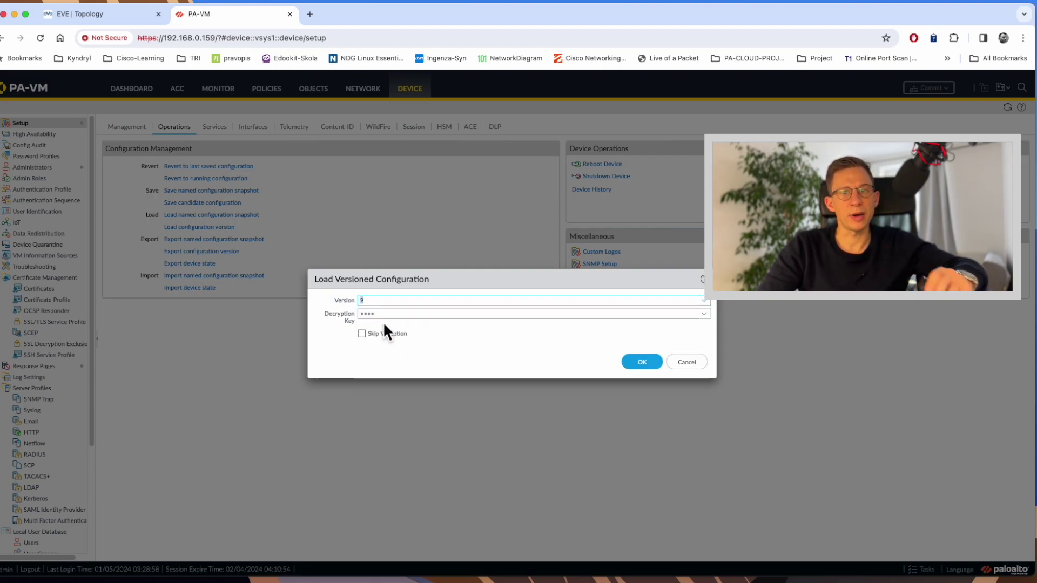
pyautogui.click(642, 361)
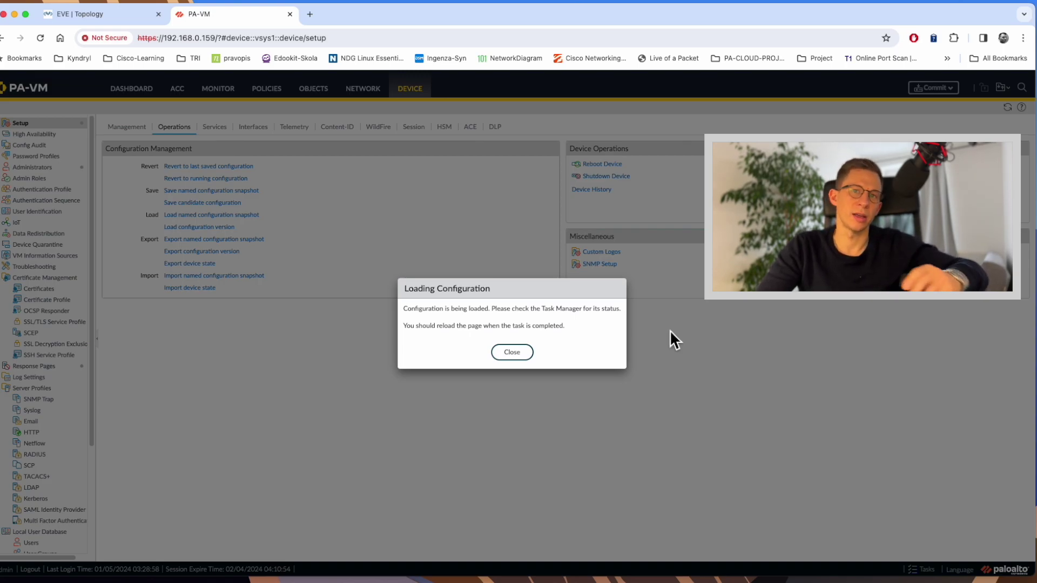
pyautogui.click(511, 353)
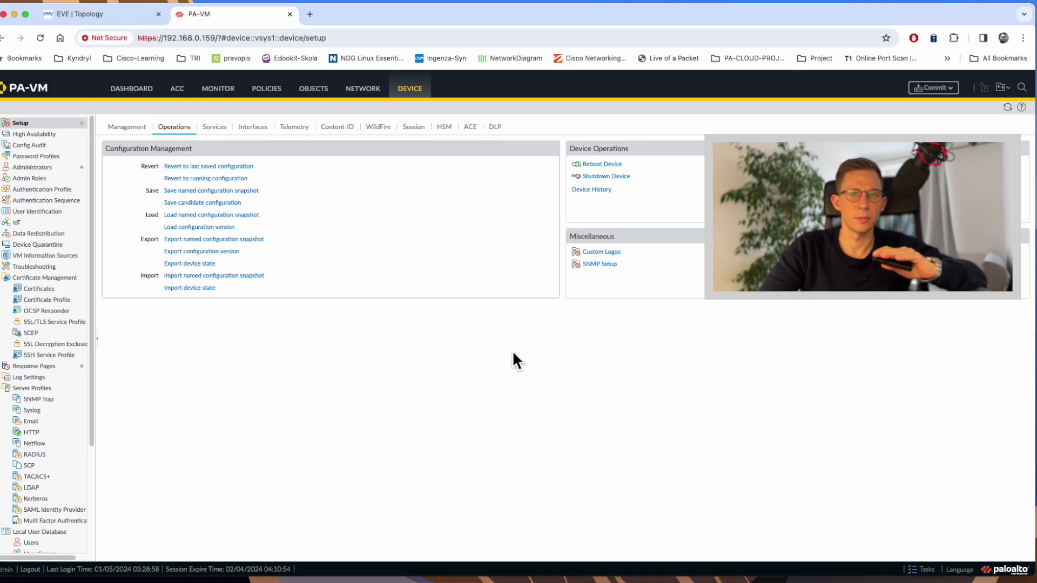
pyautogui.click(925, 572)
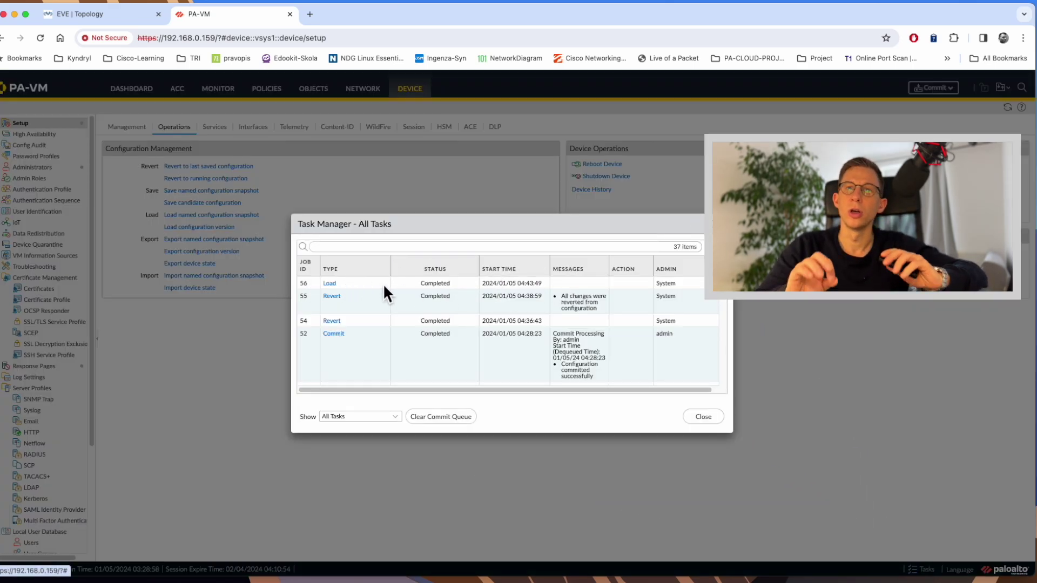
# Close the Task Manager after reviewing the completed jobs, then go to the Objects tab.
pyautogui.click(702, 416)
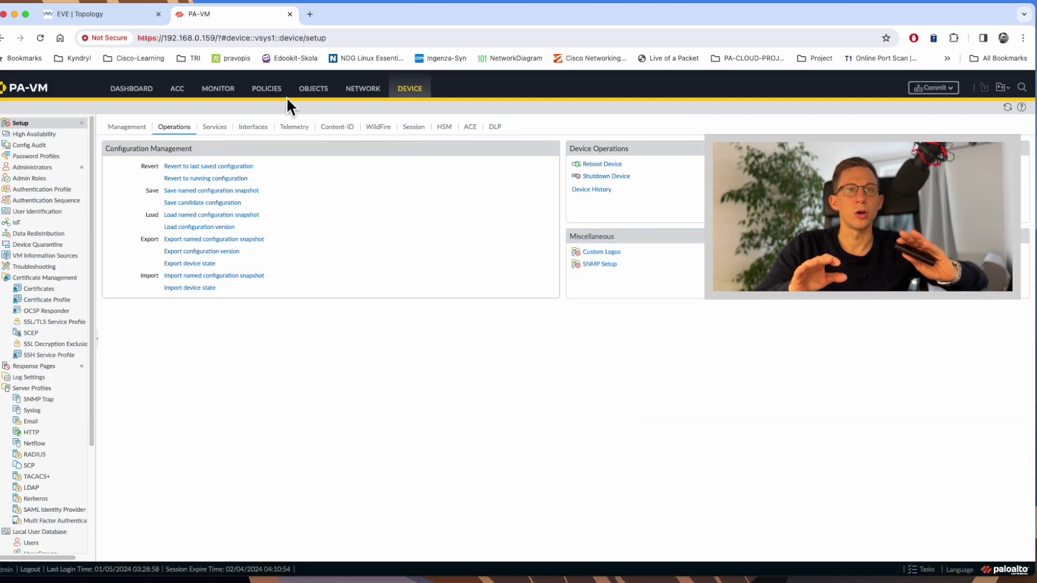
pyautogui.click(324, 88)
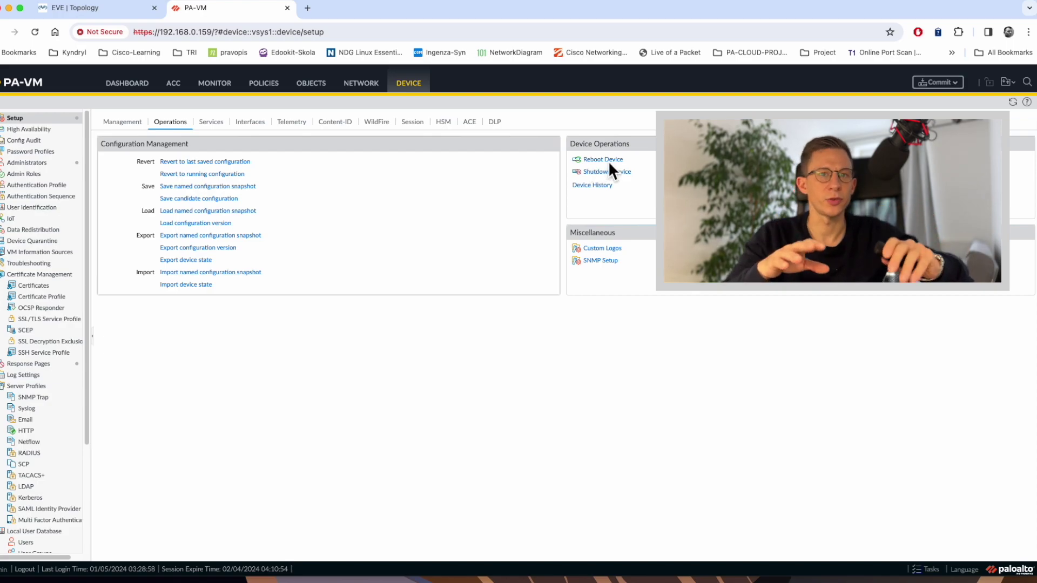
# Open the Device History dialog showing the empty software version list.
pyautogui.click(585, 186)
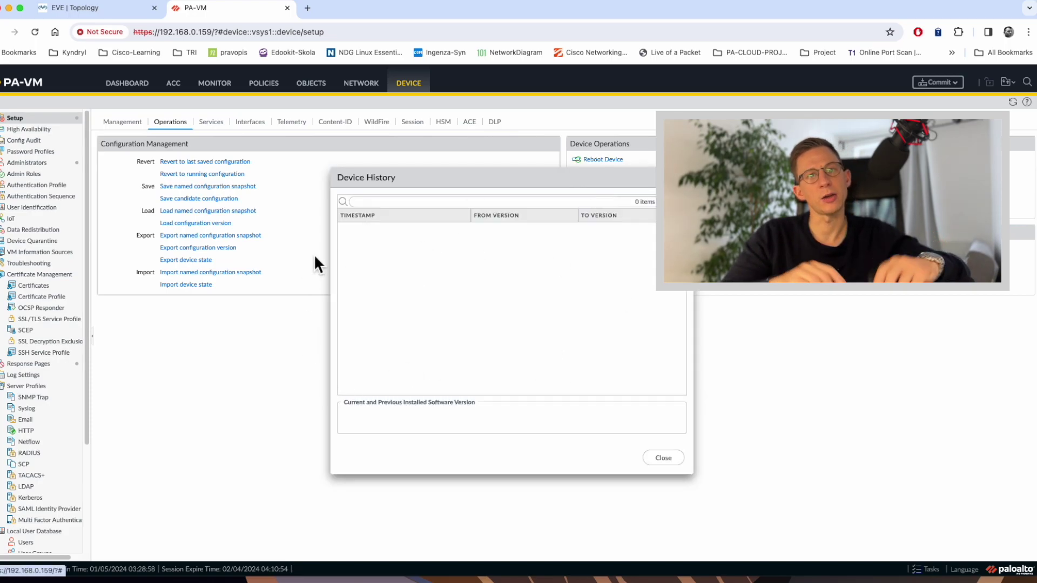